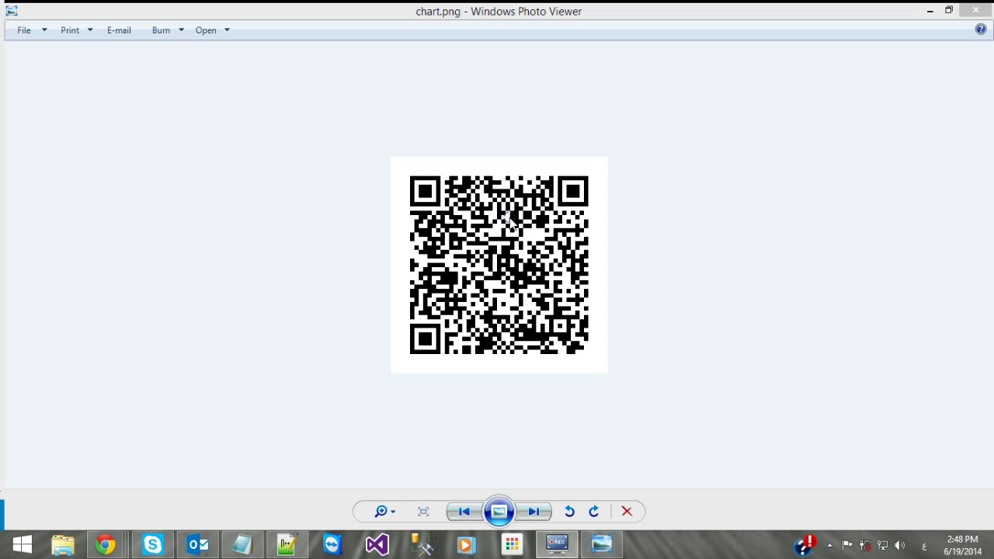
Step: Advance Windows Photo Viewer to the Japan-qr-code-billboard.jpg photo of the QR billboard
{"action": "right_click", "coordinate": [537, 216]}
{"action": "key", "text": "Escape"}
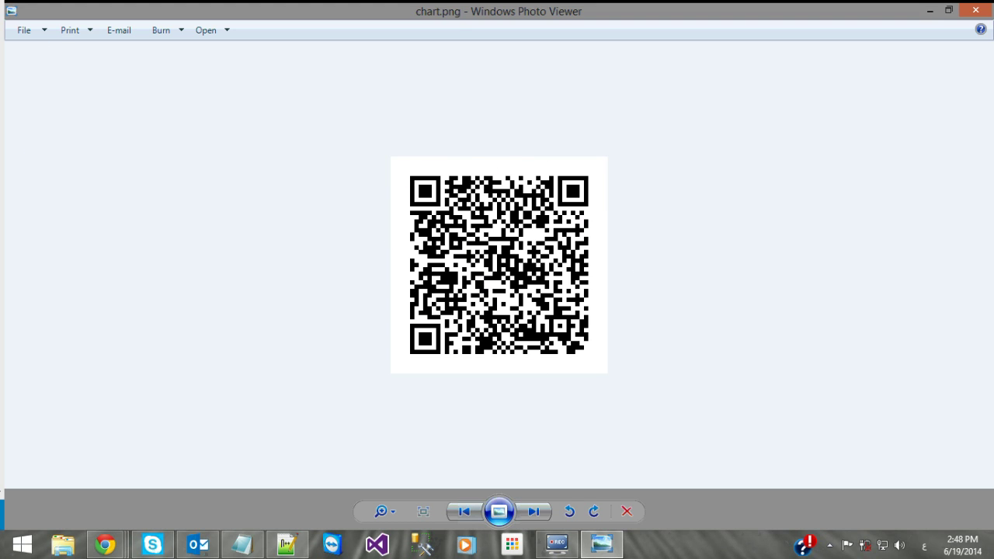
{"action": "key", "text": "alt+Tab"}
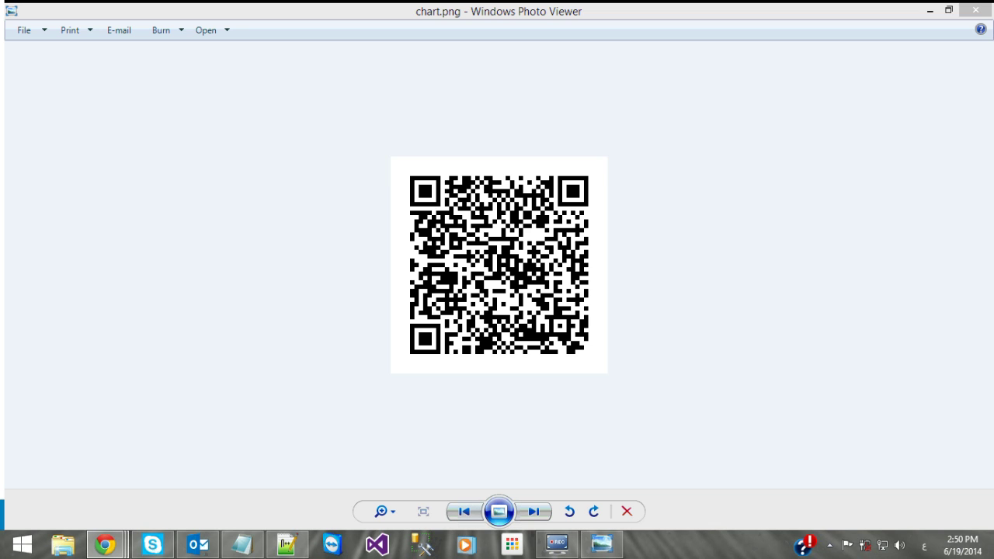
{"action": "left_click", "coordinate": [608, 253]}
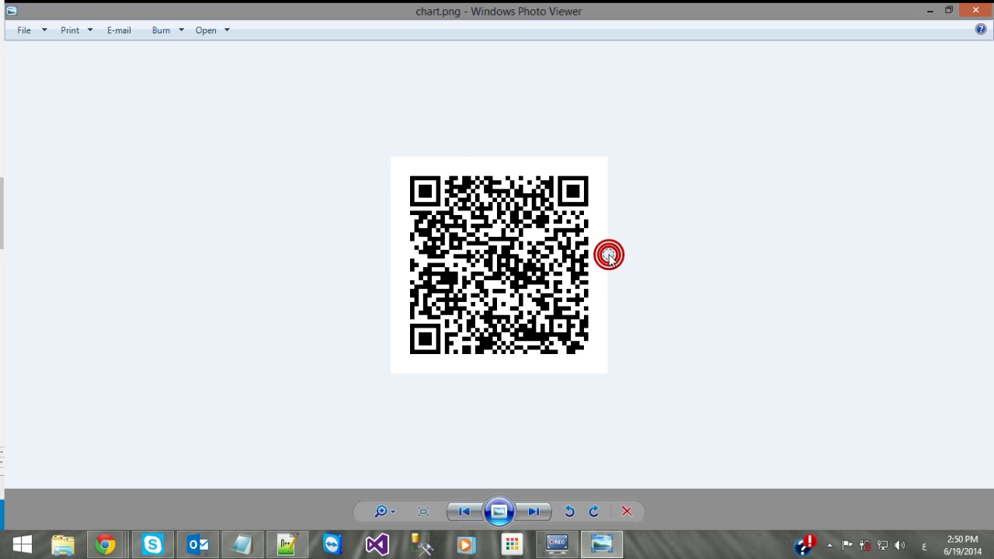
{"action": "key", "text": "Right"}
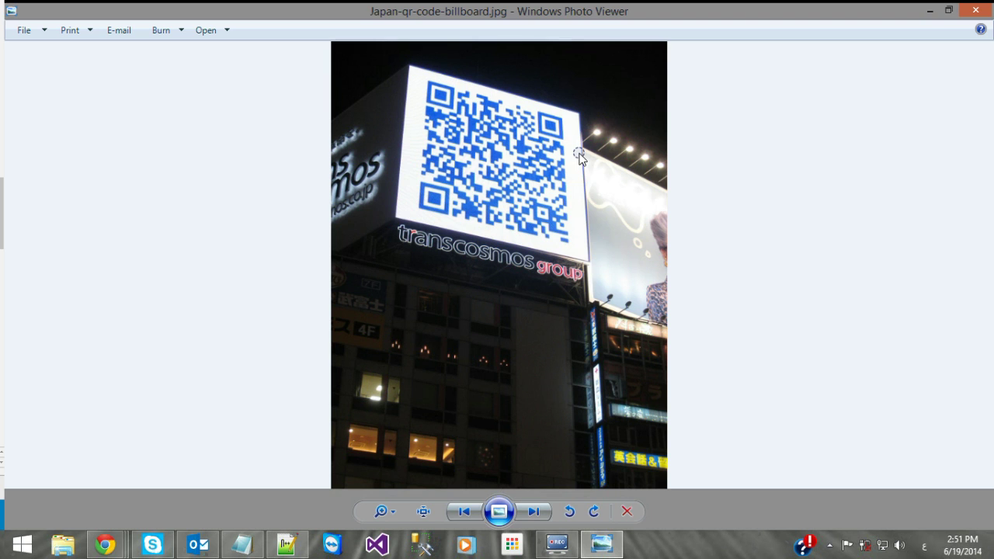
Step: Move on to SLP_card_front.jpg in the photo viewer
{"action": "key", "text": "Right"}
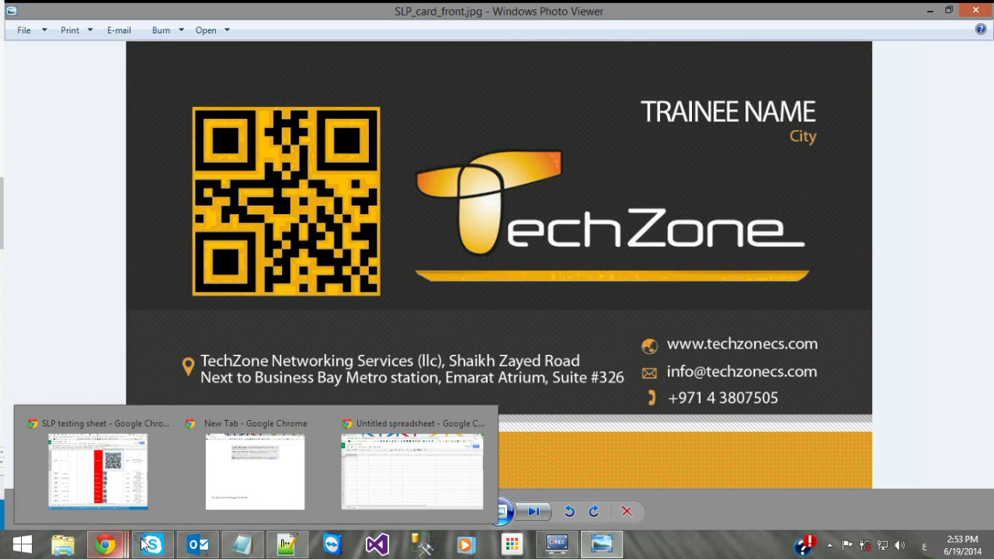
{"action": "mouse_move", "coordinate": [106, 544]}
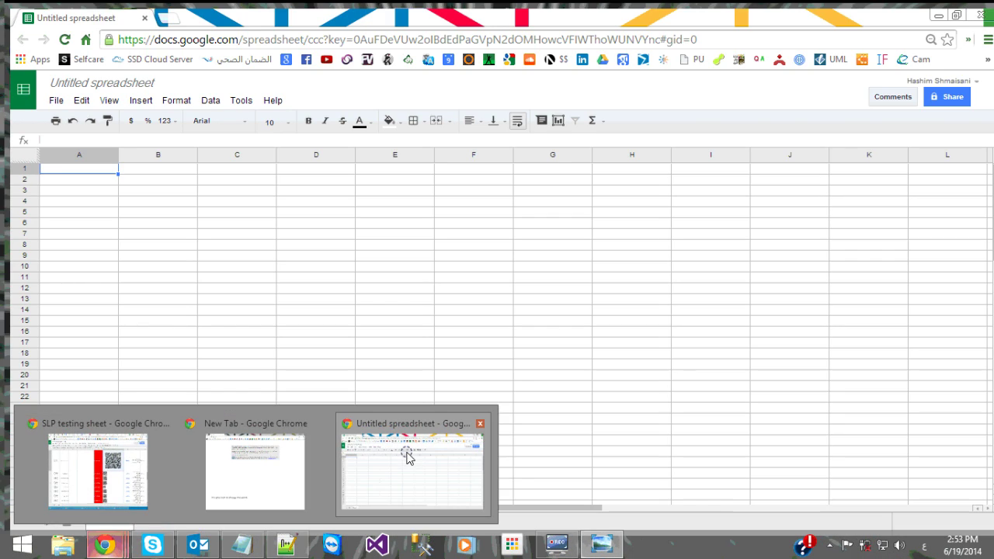
Step: Switch to the untitled spreadsheet and rename it 'QR tester', replacing the mistyped name
{"action": "left_click", "coordinate": [407, 457]}
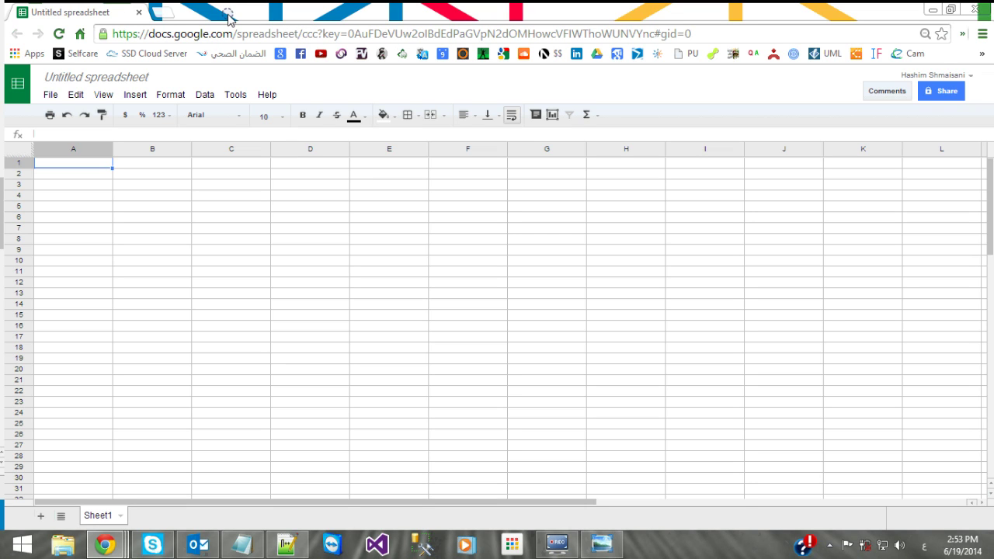
{"action": "left_click", "coordinate": [115, 77]}
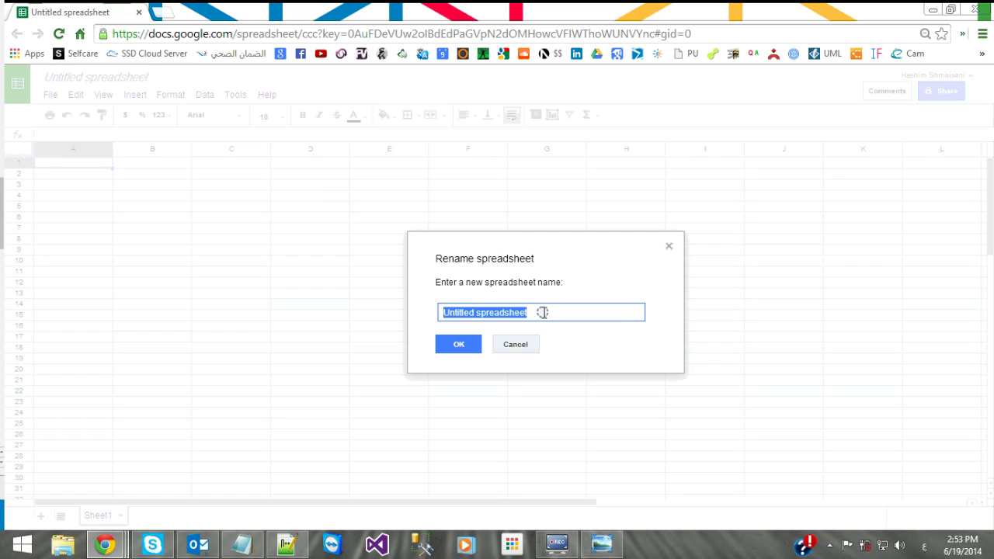
{"action": "type", "text": "سق وض"}
{"action": "type", "text": "تو"}
{"action": "key", "text": "ctrl+a"}
{"action": "key", "text": "alt+shift"}
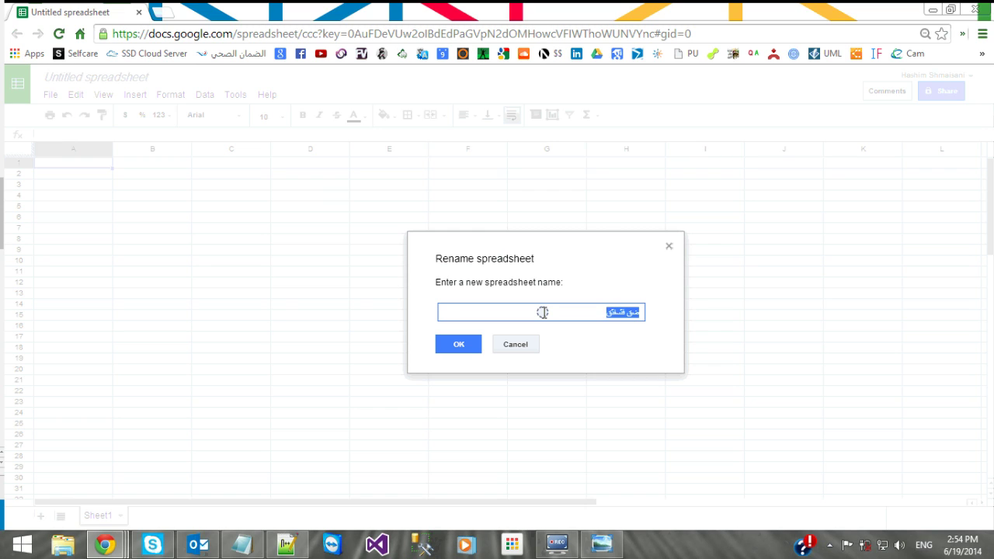
{"action": "type", "text": "QR tester"}
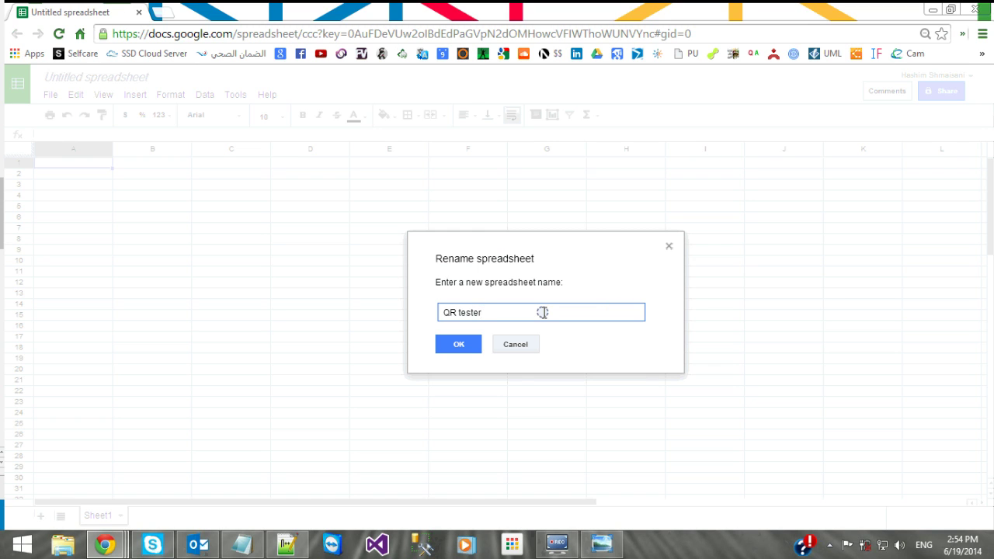
{"action": "key", "text": "Return"}
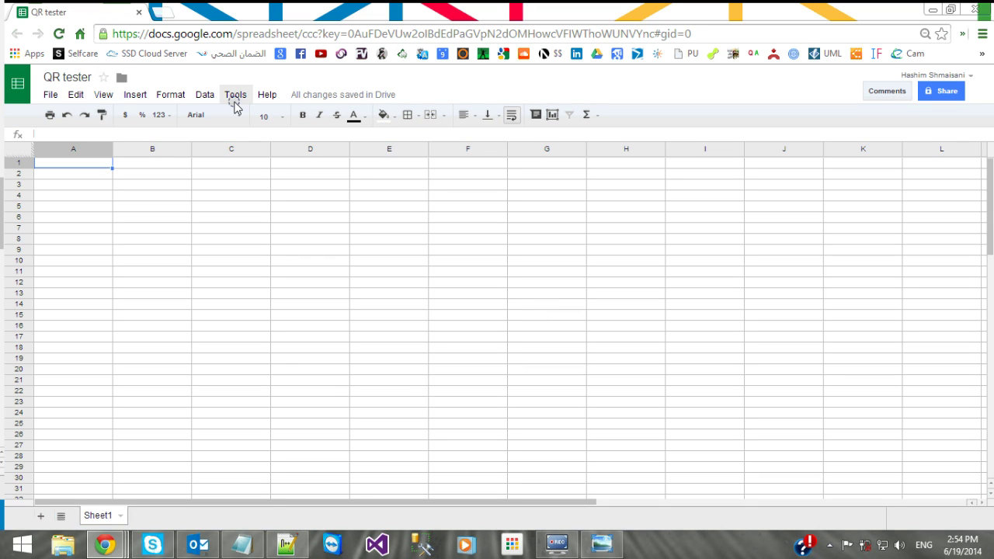
Step: Enter Arabic headers الرقم الوطني, الاسم and المنطقة in A1 to C1
{"action": "left_click", "coordinate": [84, 166]}
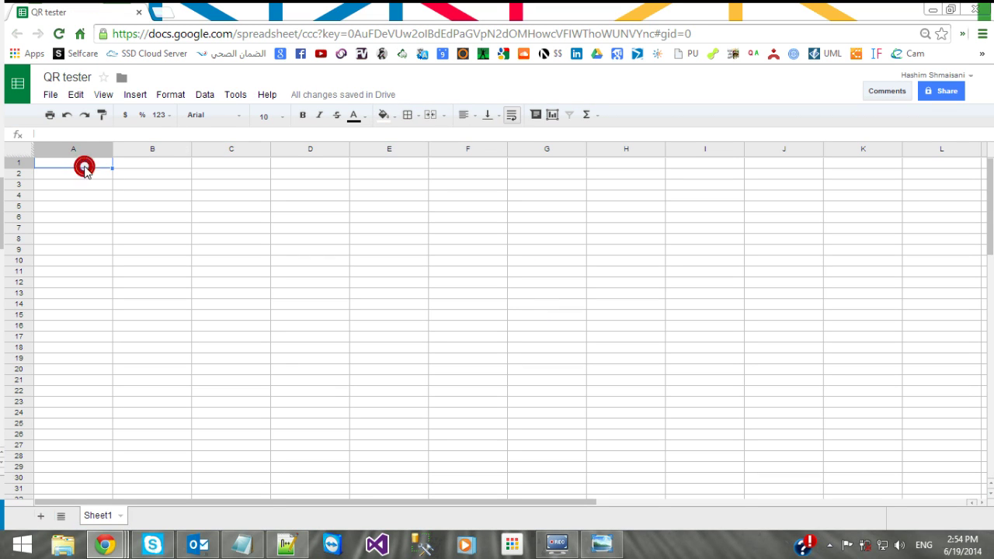
{"action": "double_click", "coordinate": [88, 162]}
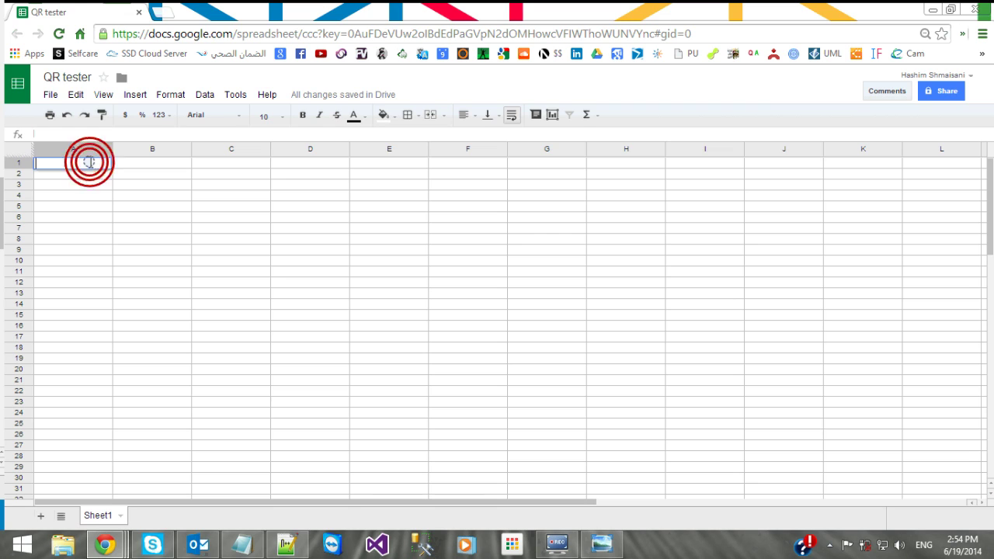
{"action": "type", "text": "h"}
{"action": "key", "text": "BackSpace"}
{"action": "key", "text": "alt+shift"}
{"action": "type", "text": "الرقم الوطني"}
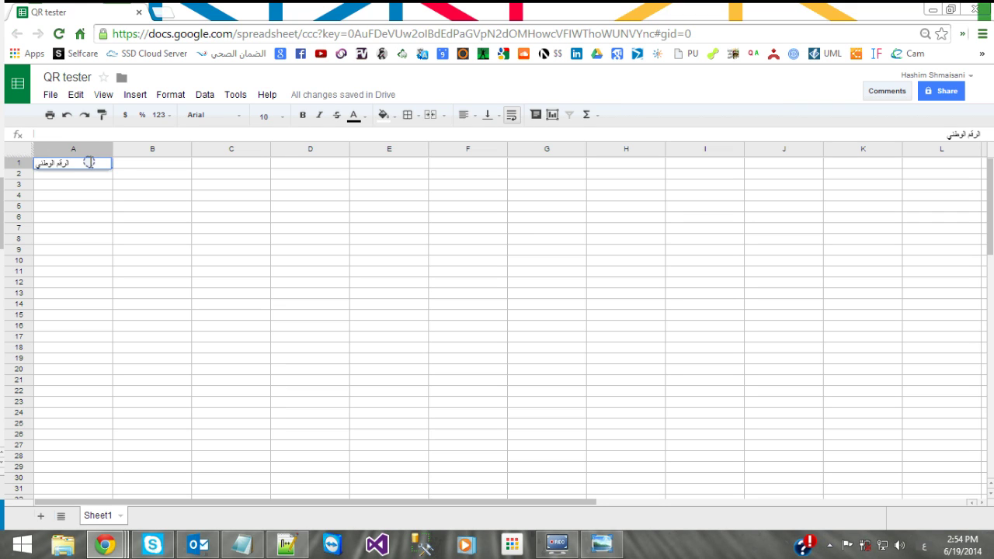
{"action": "key", "text": "Tab"}
{"action": "type", "text": "الاسم"}
{"action": "key", "text": "Tab"}
{"action": "type", "text": "ال"}
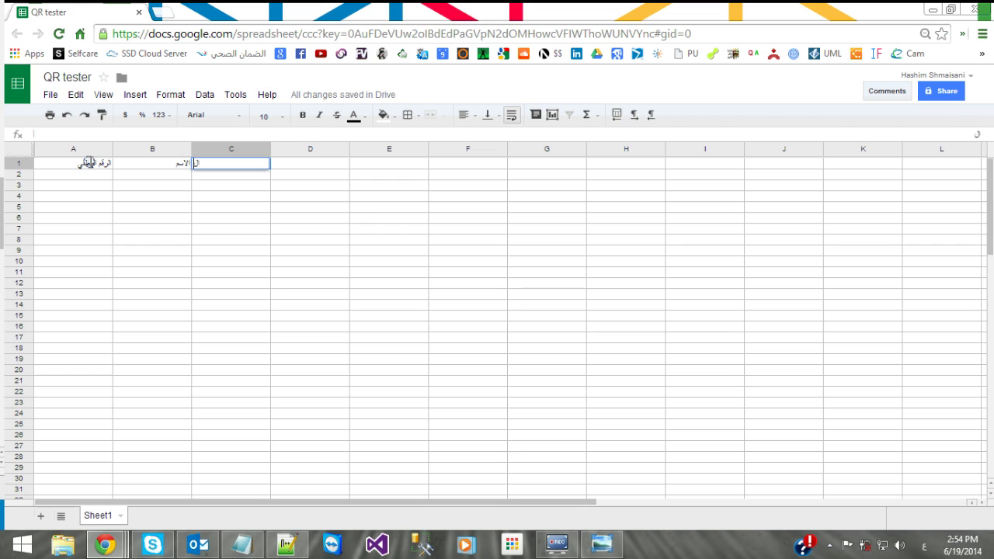
{"action": "type", "text": "منطقة"}
Step: Enter headers رقم الهاتف in D1 and التخصص in E1
{"action": "key", "text": "Tab"}
{"action": "type", "text": "رقم الهاتف"}
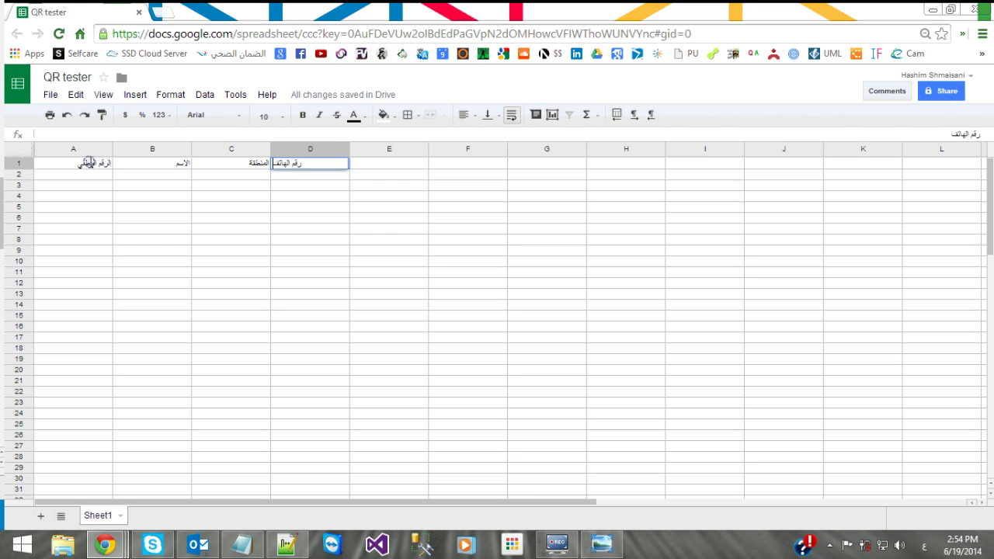
{"action": "key", "text": "Tab"}
{"action": "key", "text": "Return"}
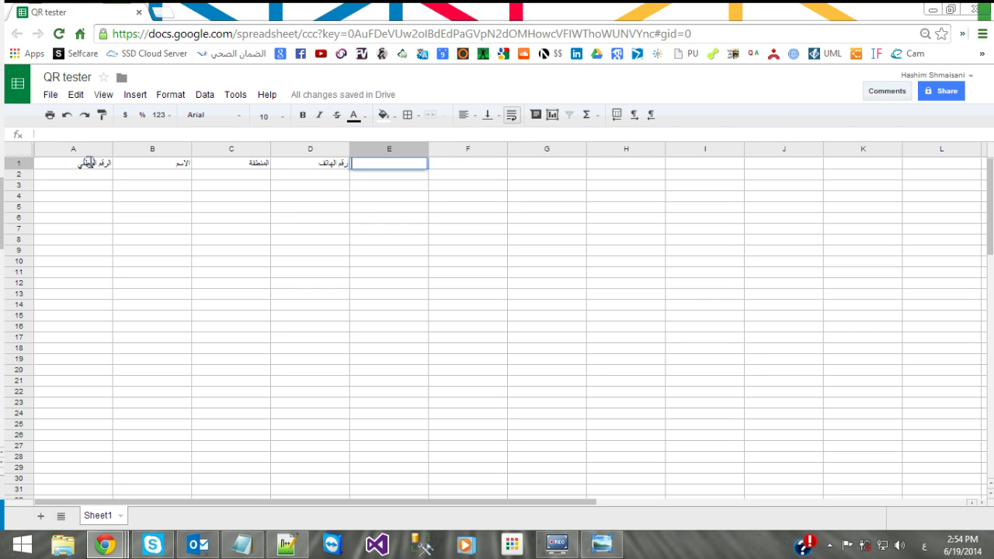
{"action": "type", "text": "التخصص"}
{"action": "key", "text": "Tab"}
{"action": "key", "text": "Return"}
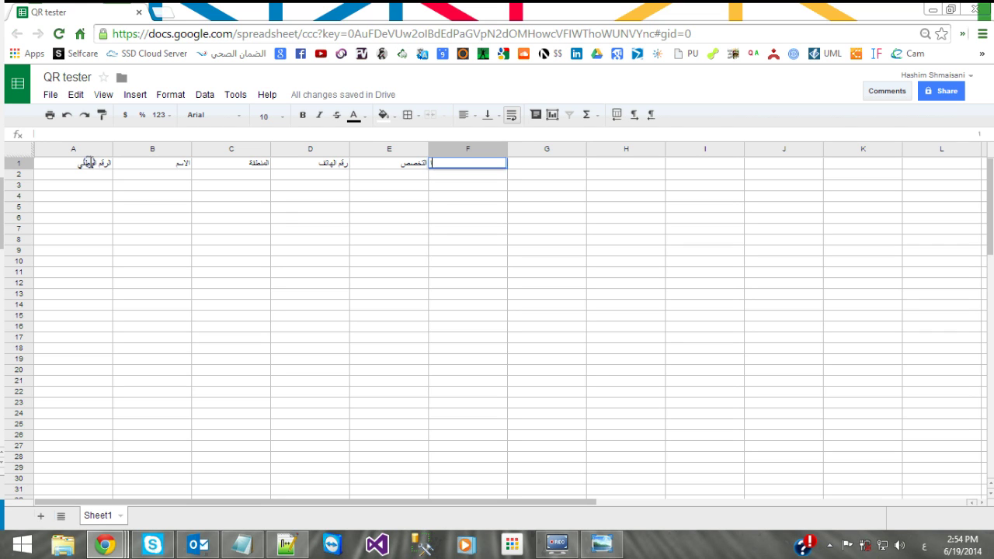
Step: Change the A1 header to الرقم الجامعي
{"action": "left_click", "coordinate": [86, 161]}
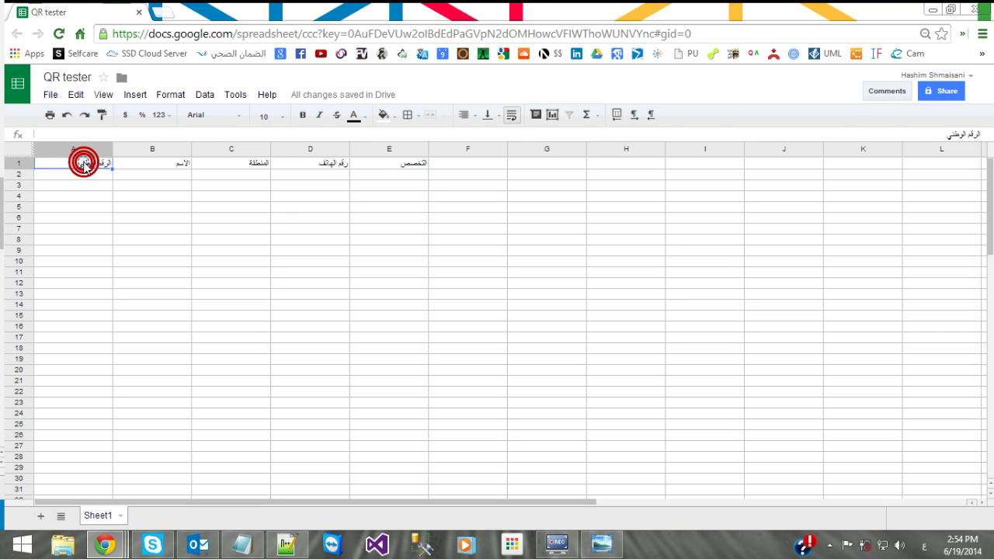
{"action": "double_click", "coordinate": [85, 162]}
{"action": "type", "text": "الجامعي"}
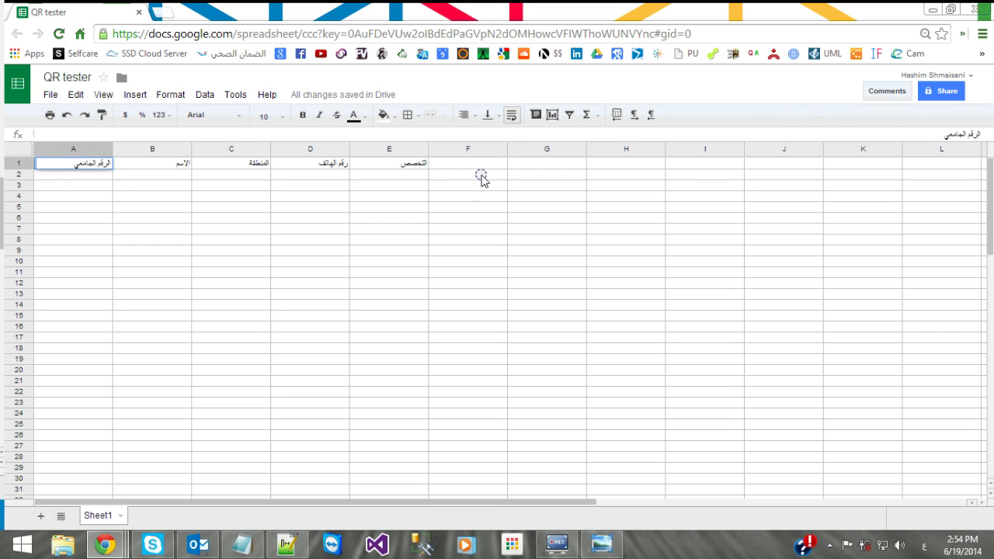
{"action": "left_click", "coordinate": [482, 164]}
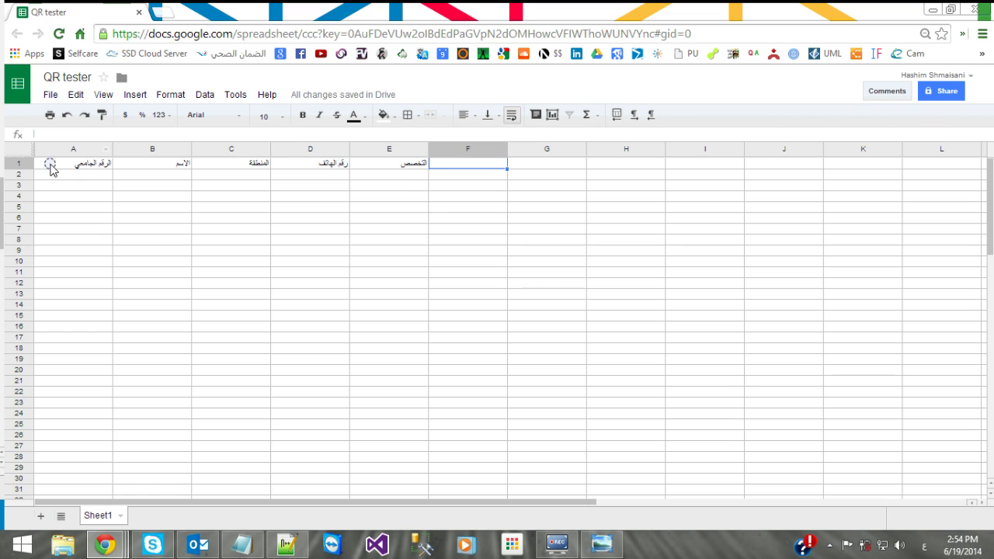
Step: Fill the entire header row 1 with red
{"action": "left_click", "coordinate": [21, 162]}
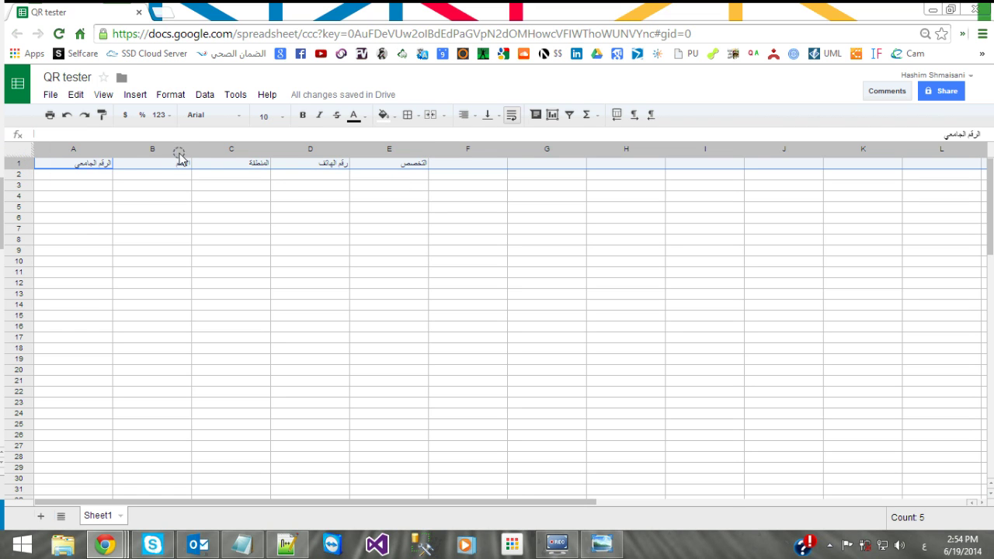
{"action": "left_click", "coordinate": [386, 115]}
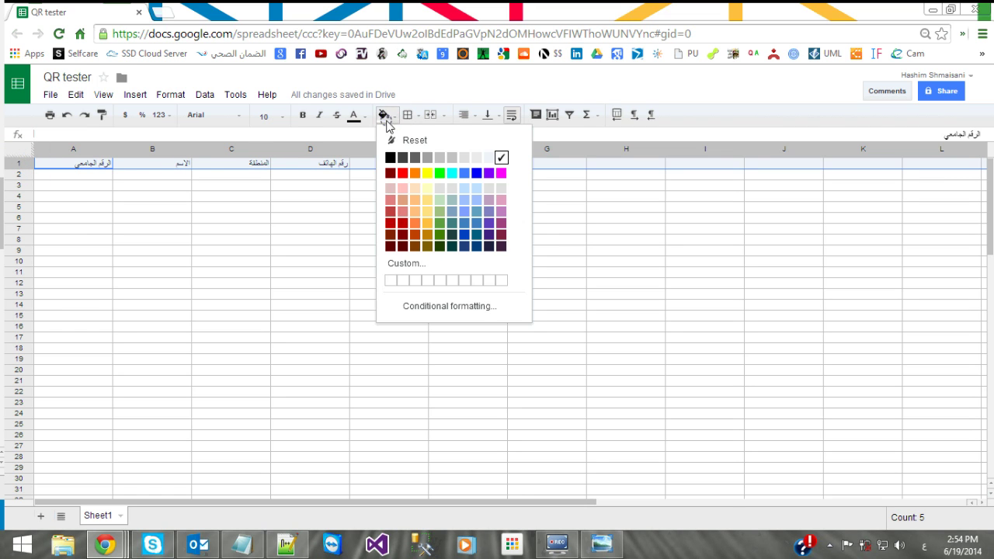
{"action": "left_click", "coordinate": [398, 171]}
{"action": "left_click", "coordinate": [268, 196]}
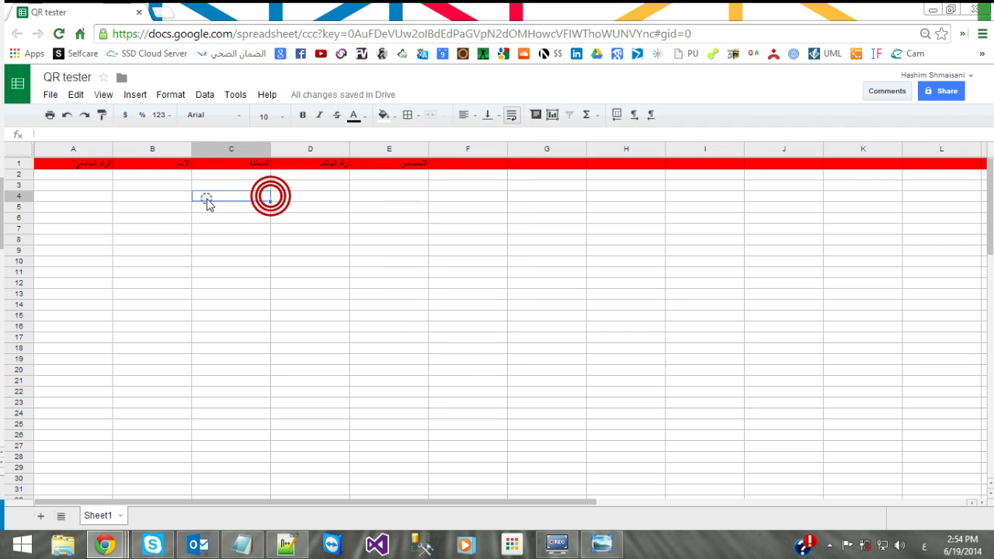
{"action": "left_click", "coordinate": [97, 178]}
{"action": "type", "text": "2345342"}
{"action": "left_click", "coordinate": [149, 173]}
{"action": "type", "text": "تصقف"}
{"action": "double_click", "coordinate": [130, 175]}
{"action": "type", "text": "هاشم شميساني"}
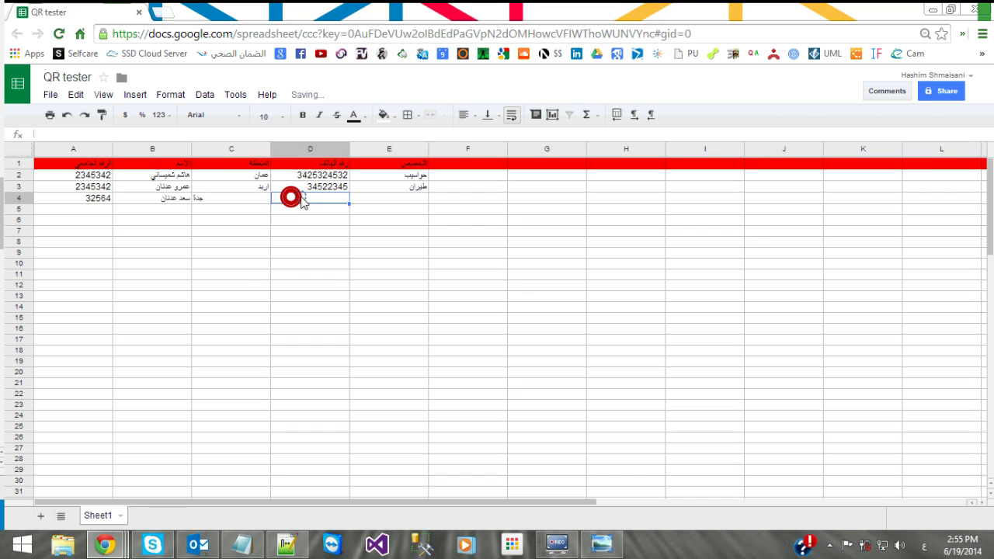
{"action": "type", "text": "س4ص5"}
{"action": "double_click", "coordinate": [331, 198]}
{"action": "key", "text": "BackSpace"}
{"action": "type", "text": "35656"}
{"action": "left_click", "coordinate": [402, 201]}
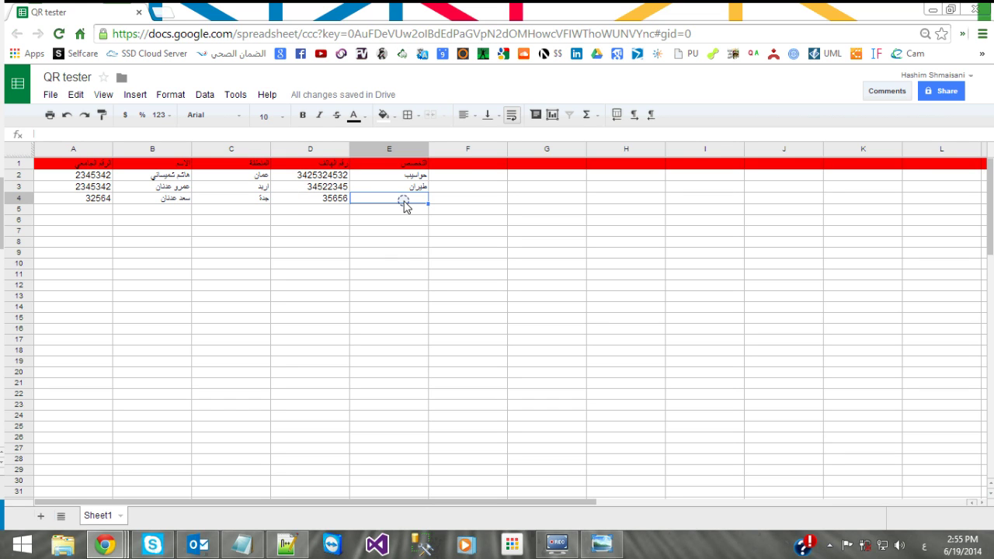
{"action": "type", "text": "دراسة"}
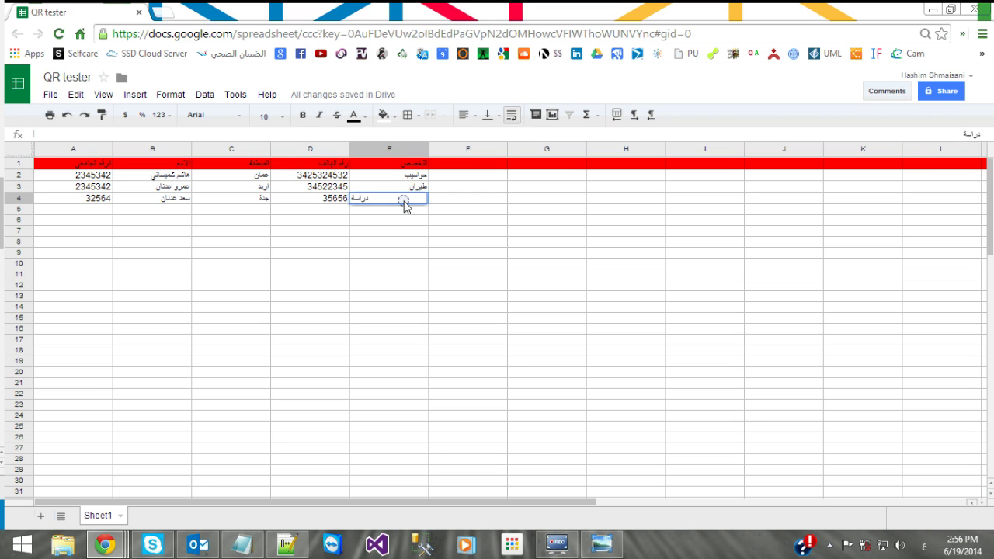
{"action": "left_click", "coordinate": [439, 211]}
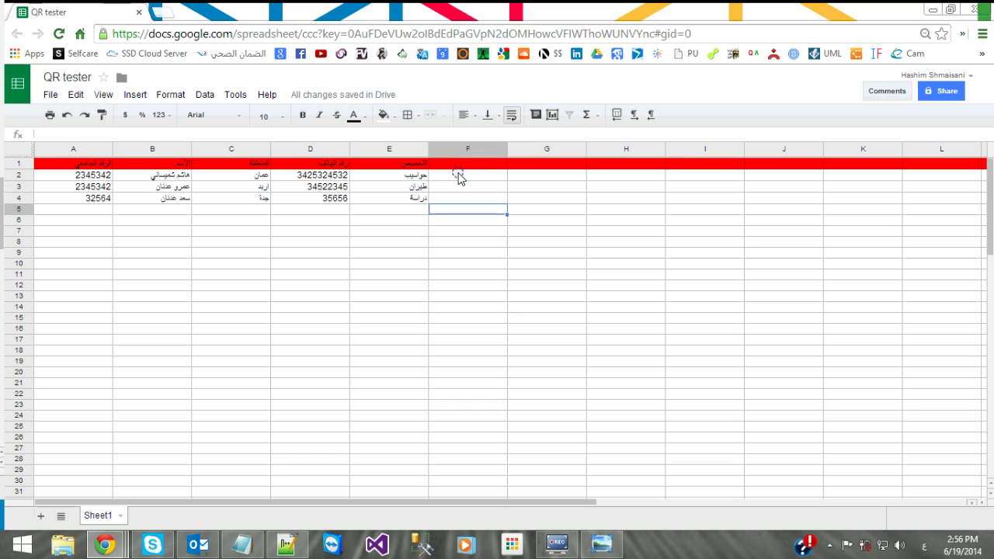
{"action": "left_click", "coordinate": [462, 177]}
{"action": "left_click", "coordinate": [171, 15]}
{"action": "type", "text": "ض"}
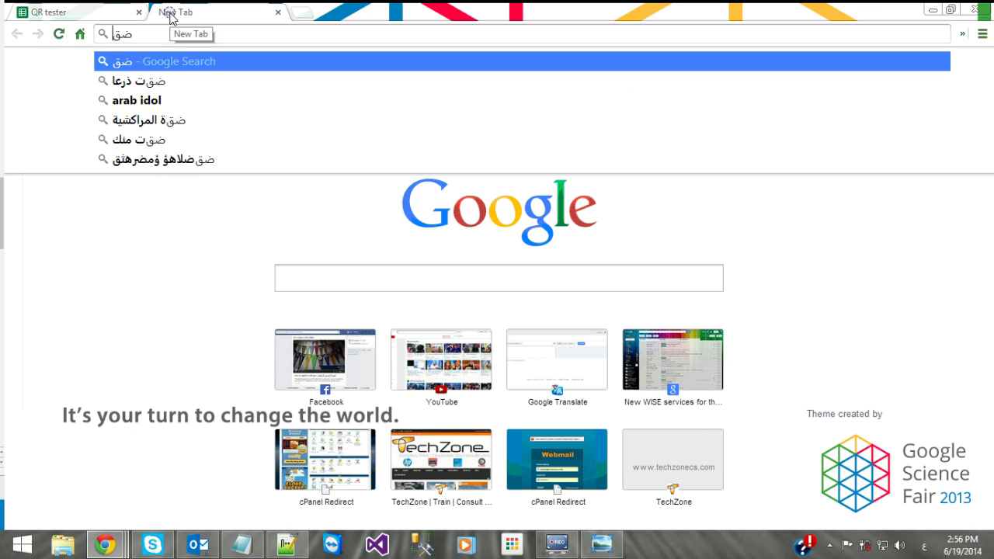
{"action": "key", "text": "BackSpace"}
{"action": "key", "text": "alt+shift"}
{"action": "type", "text": "qr code class google script"}
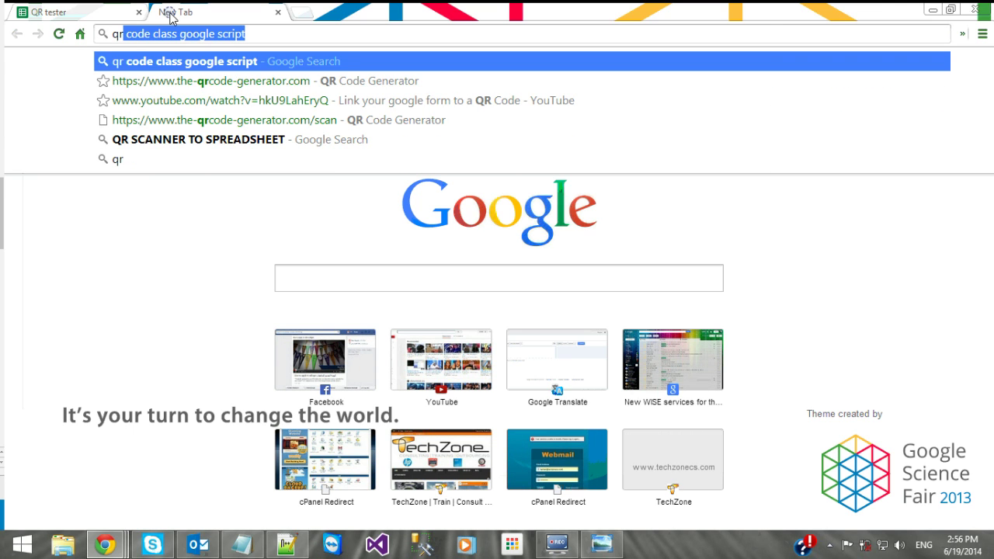
{"action": "key", "text": "Down"}
{"action": "key", "text": "Down"}
{"action": "key", "text": "Down"}
{"action": "key", "text": "Down"}
{"action": "key", "text": "Return"}
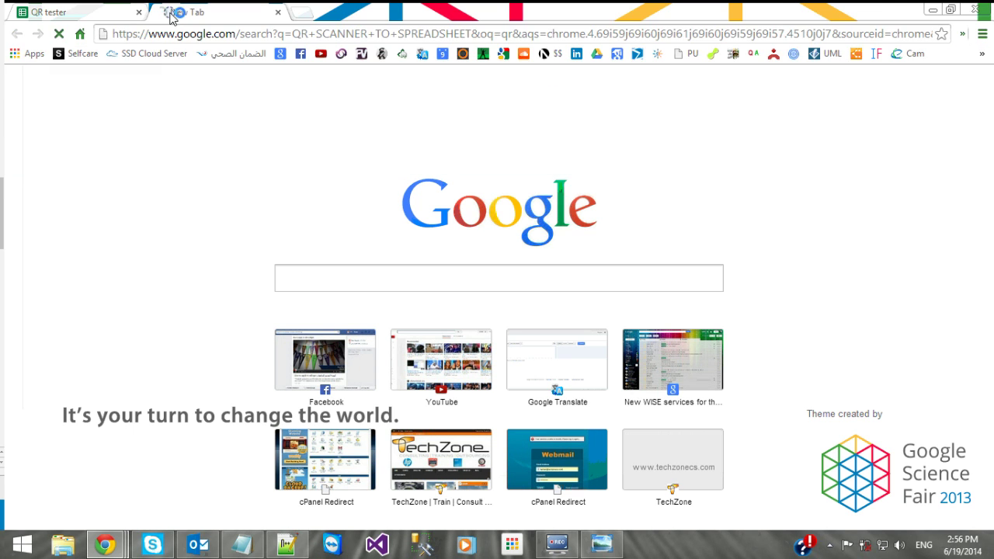
{"action": "left_click", "coordinate": [169, 397]}
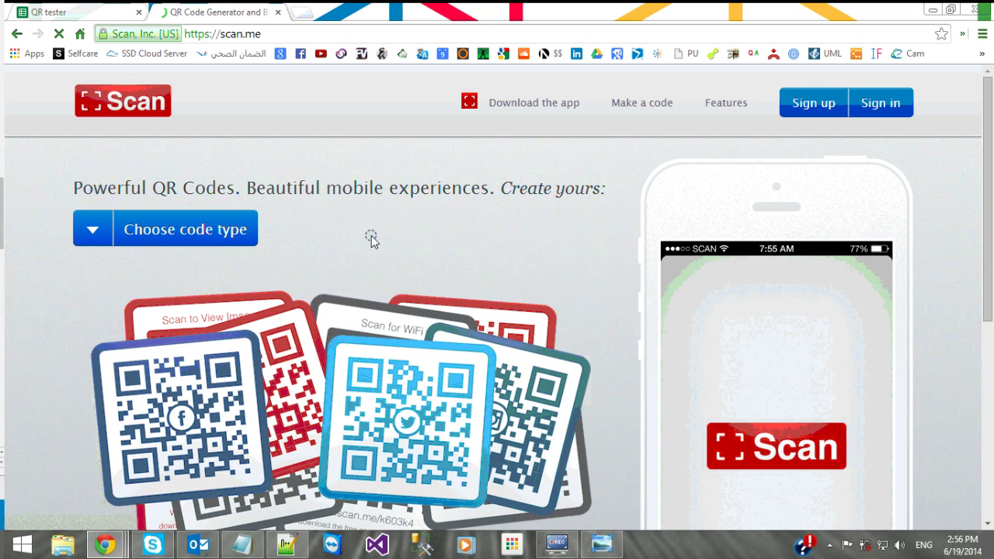
{"action": "scroll", "coordinate": [372, 235], "scroll_direction": "down", "scroll_amount": 2}
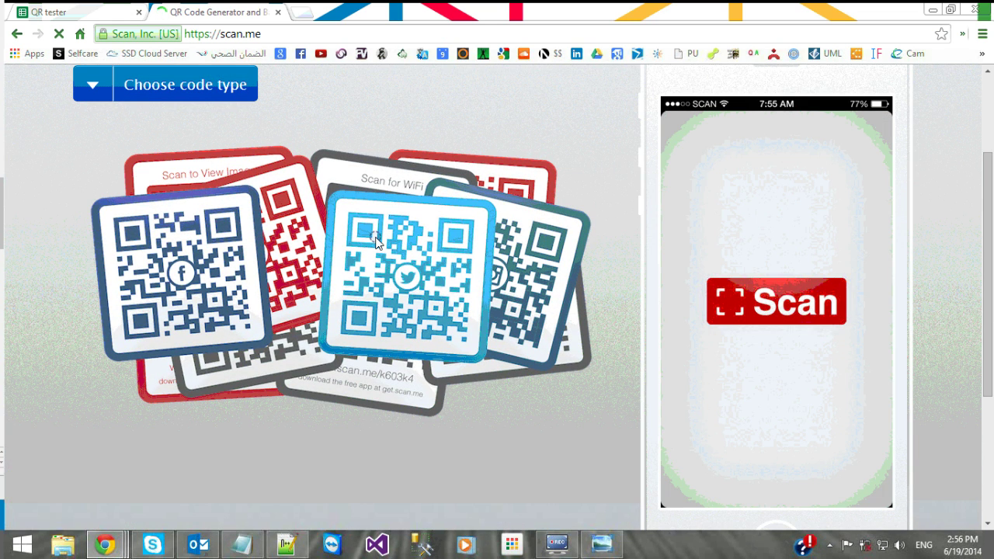
{"action": "left_click", "coordinate": [101, 89]}
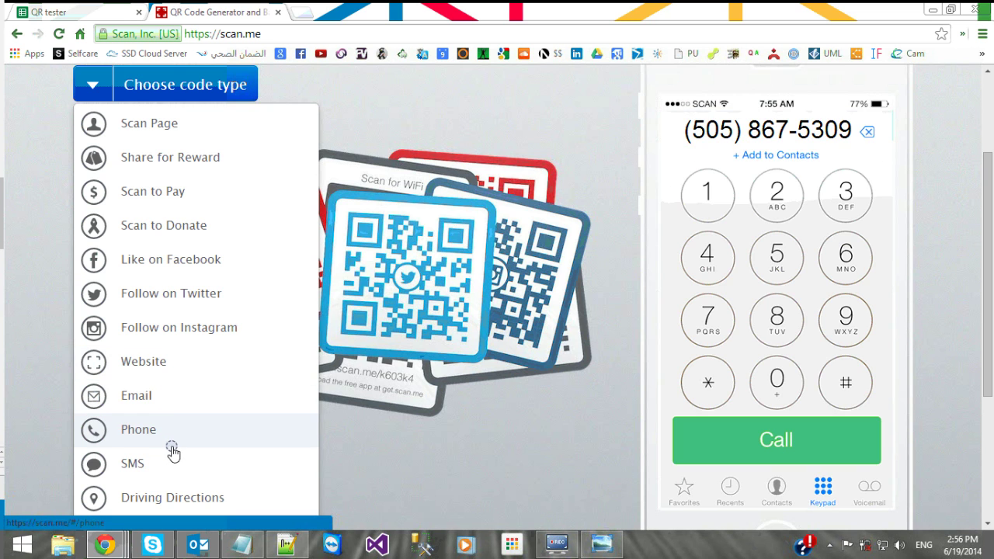
{"action": "scroll", "coordinate": [173, 445], "scroll_direction": "down", "scroll_amount": 1}
{"action": "scroll", "coordinate": [173, 450], "scroll_direction": "down", "scroll_amount": 1}
{"action": "left_click", "coordinate": [444, 378]}
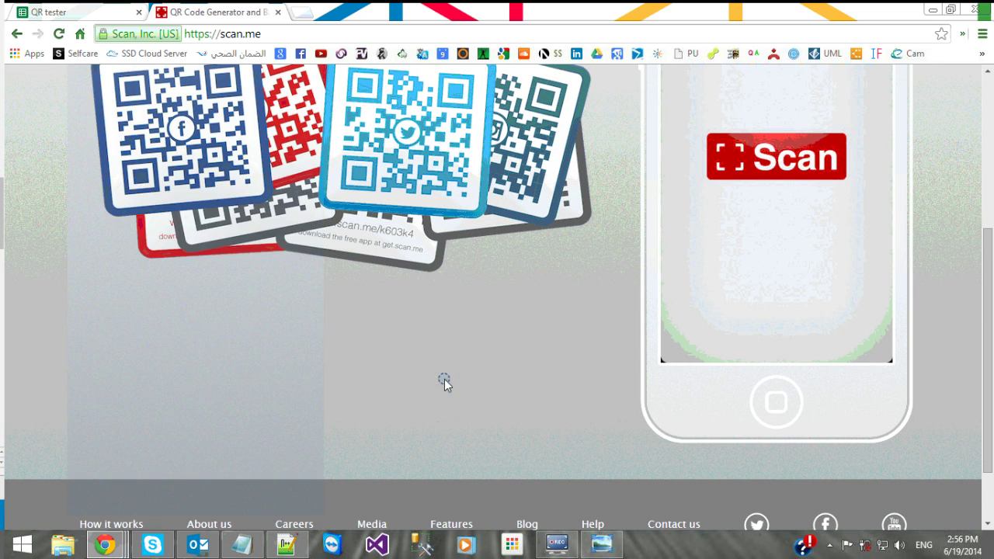
{"action": "scroll", "coordinate": [444, 379], "scroll_direction": "up", "scroll_amount": 2}
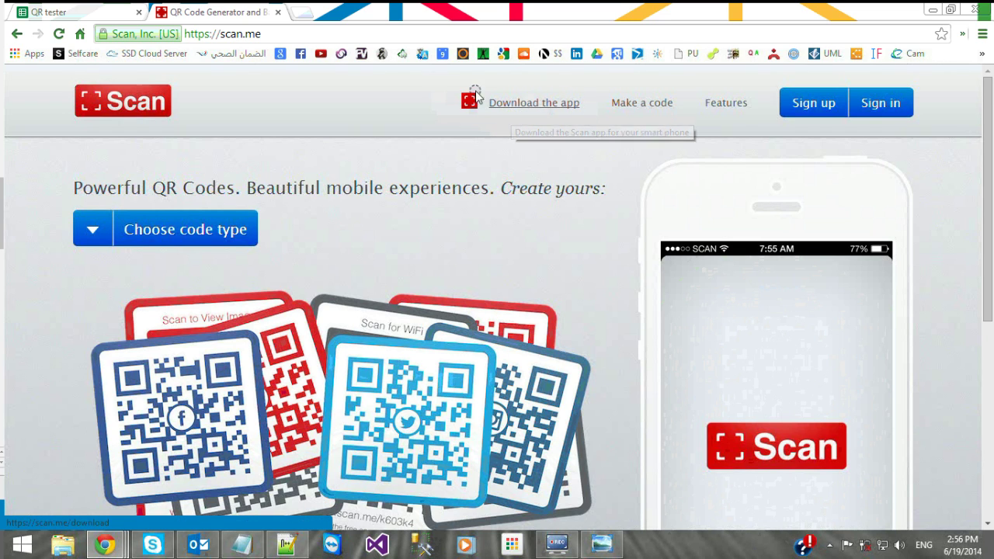
{"action": "left_click", "coordinate": [278, 12]}
{"action": "left_click", "coordinate": [489, 179]}
{"action": "double_click", "coordinate": [489, 178]}
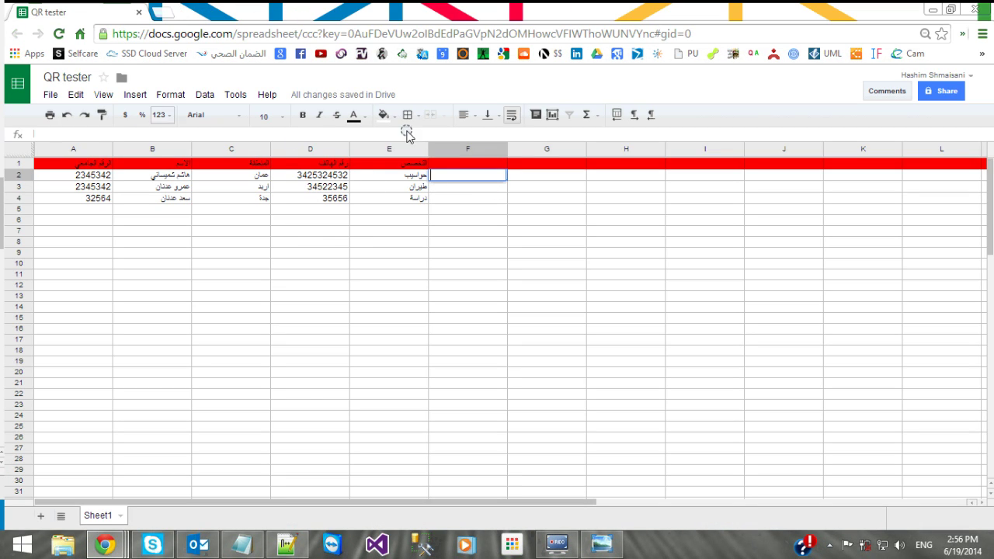
Step: Enter the header 'QR code' in cell F1
{"action": "left_click", "coordinate": [445, 177]}
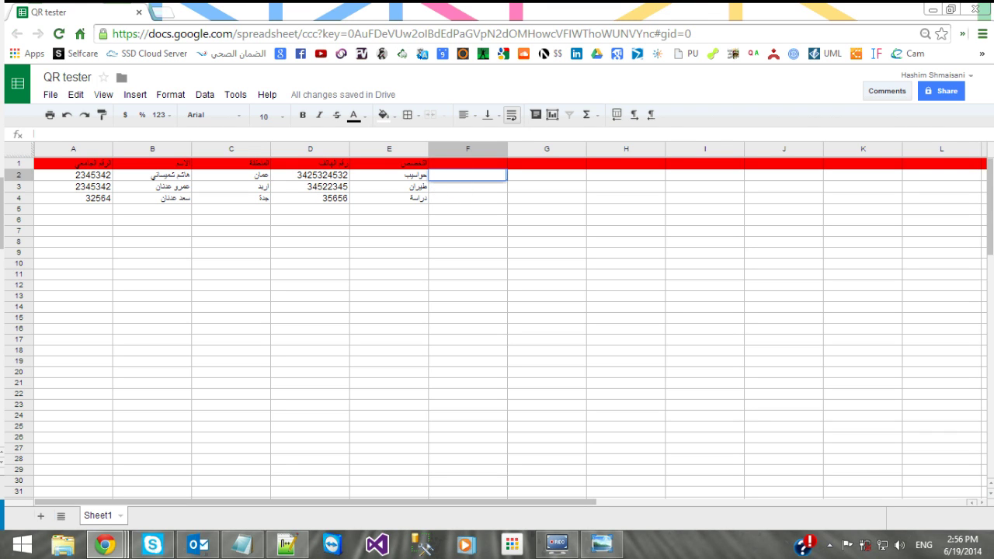
{"action": "left_click", "coordinate": [474, 177]}
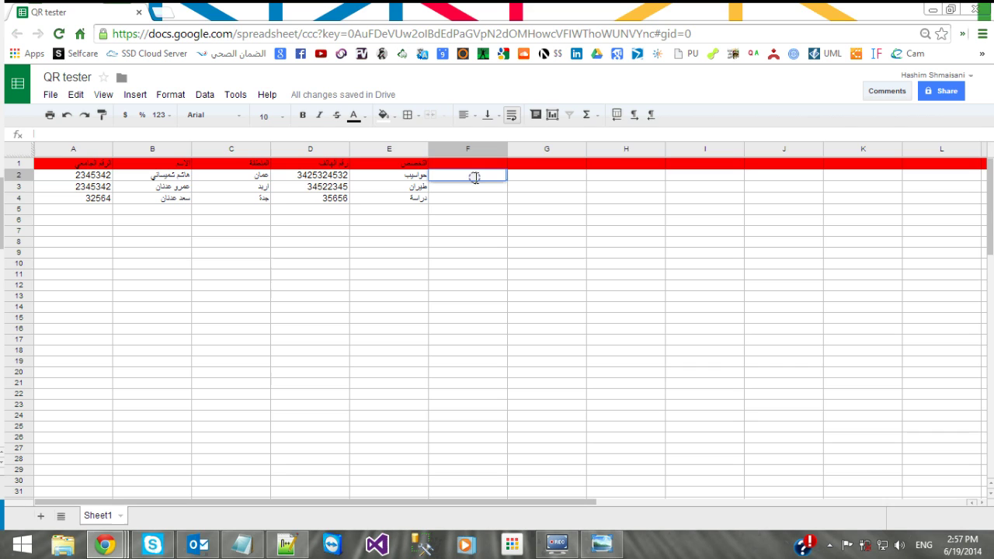
{"action": "left_click", "coordinate": [475, 164]}
{"action": "type", "text": "QR code"}
{"action": "key", "text": "Return"}
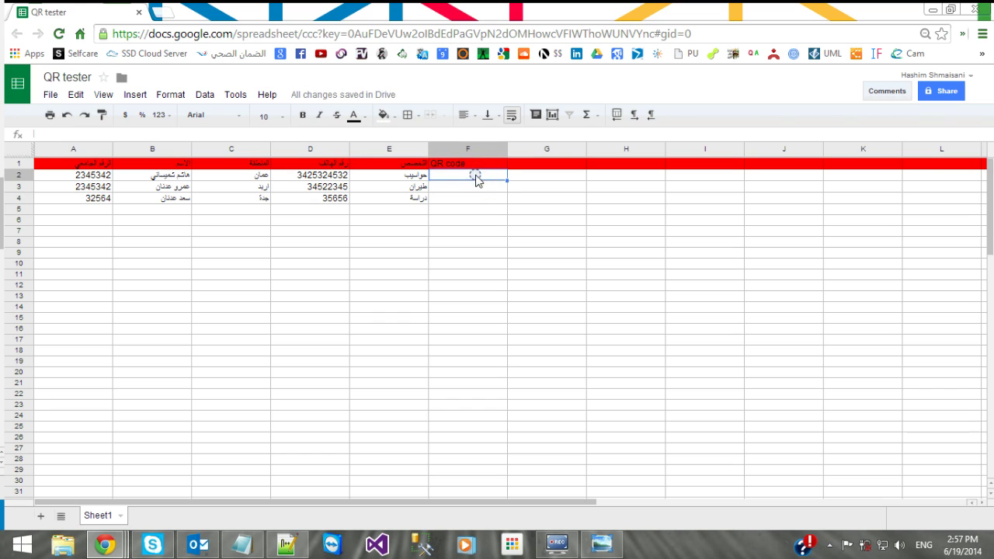
{"action": "left_click", "coordinate": [232, 135]}
{"action": "type", "text": "="}
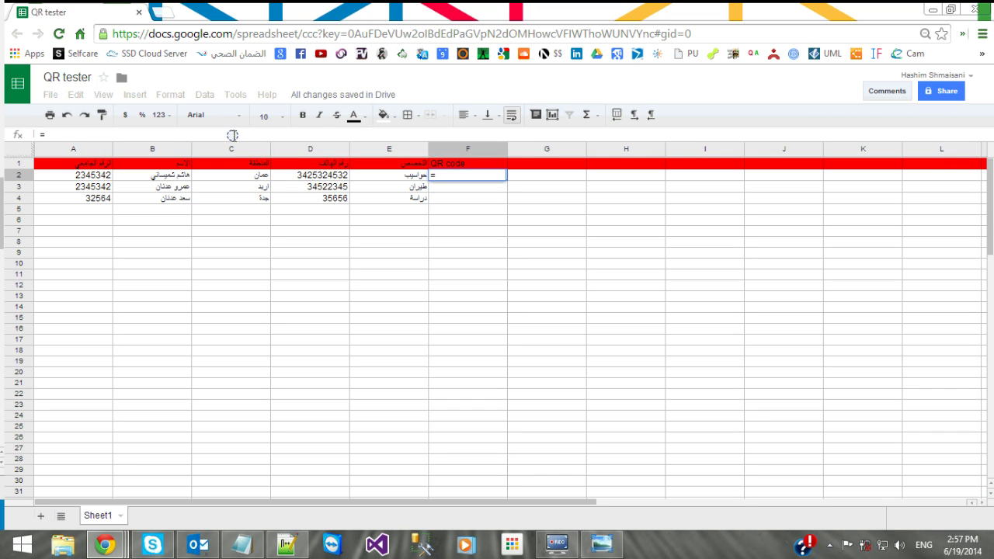
{"action": "type", "text": "im"}
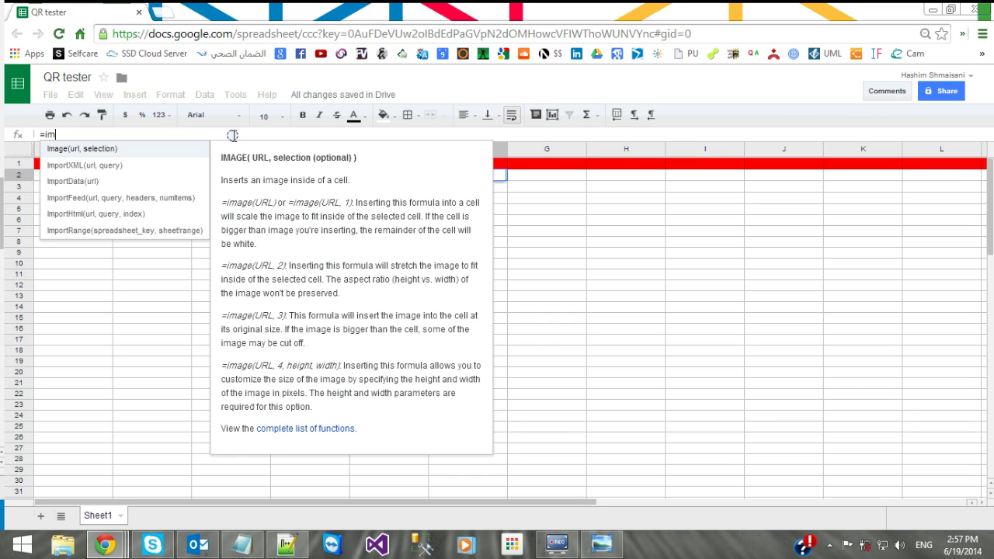
{"action": "type", "text": "a"}
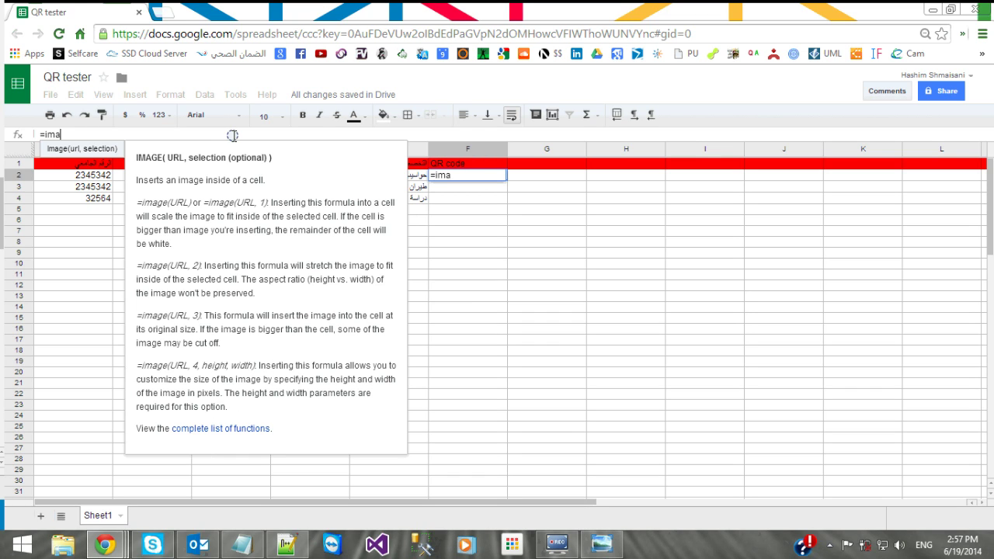
{"action": "type", "text": "ge"}
{"action": "type", "text": "("}
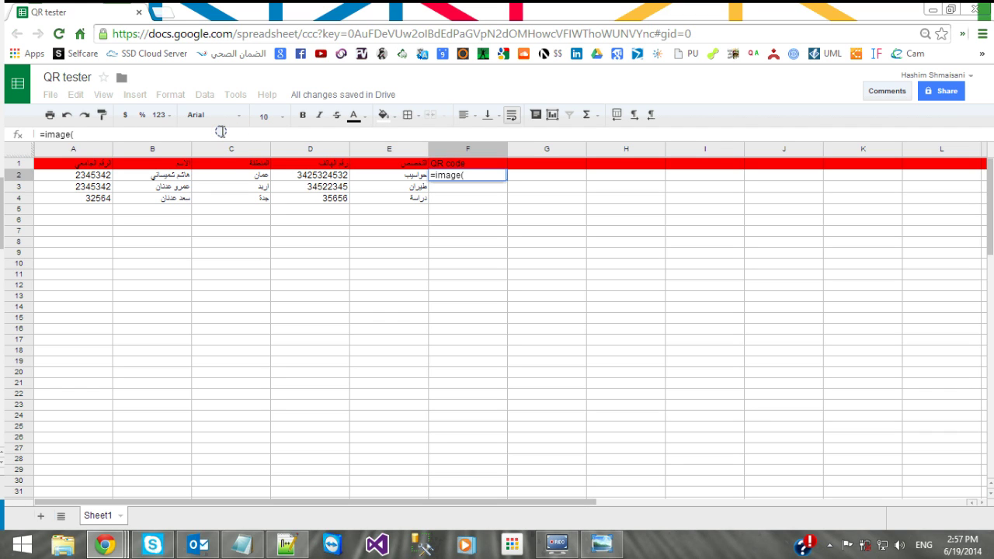
{"action": "type", "text": "https"}
{"action": "type", "text": "/"}
{"action": "type", "text": "chart"}
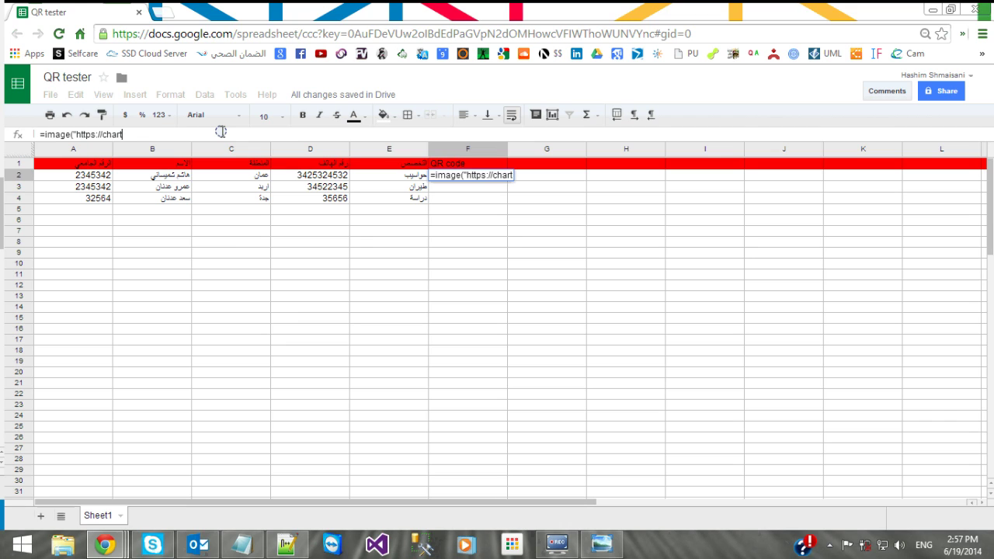
{"action": "type", "text": ".g"}
Step: Extend the F2 URL to charts.googleapis.com/charts?cht=qr&chl"&, correcting typos along the way
{"action": "key", "text": "BackSpace"}
{"action": "key", "text": "BackSpace"}
{"action": "type", "text": "s.googlea"}
{"action": "key", "text": "BackSpace"}
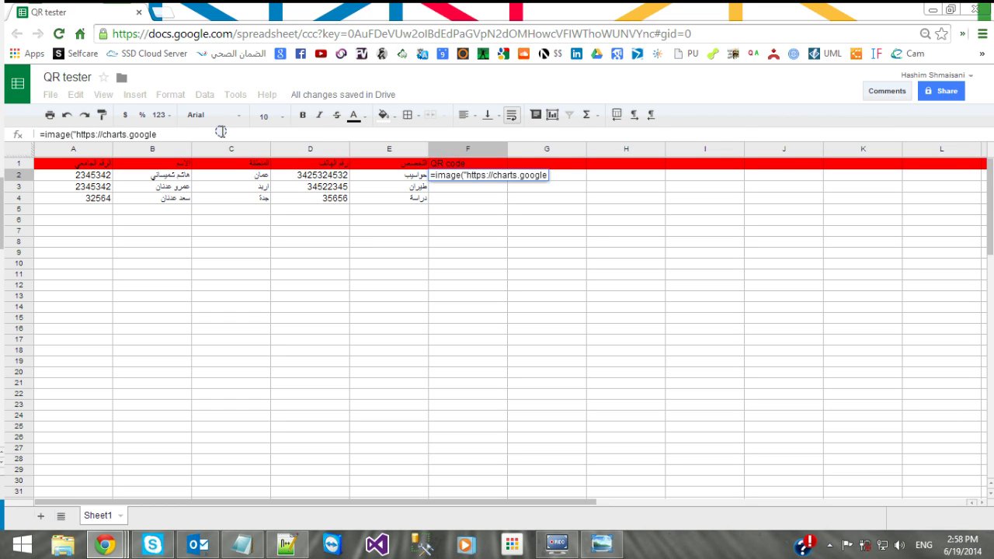
{"action": "type", "text": "a"}
{"action": "type", "text": "pis"}
{"action": "type", "text": "."}
{"action": "type", "text": "com/chart"}
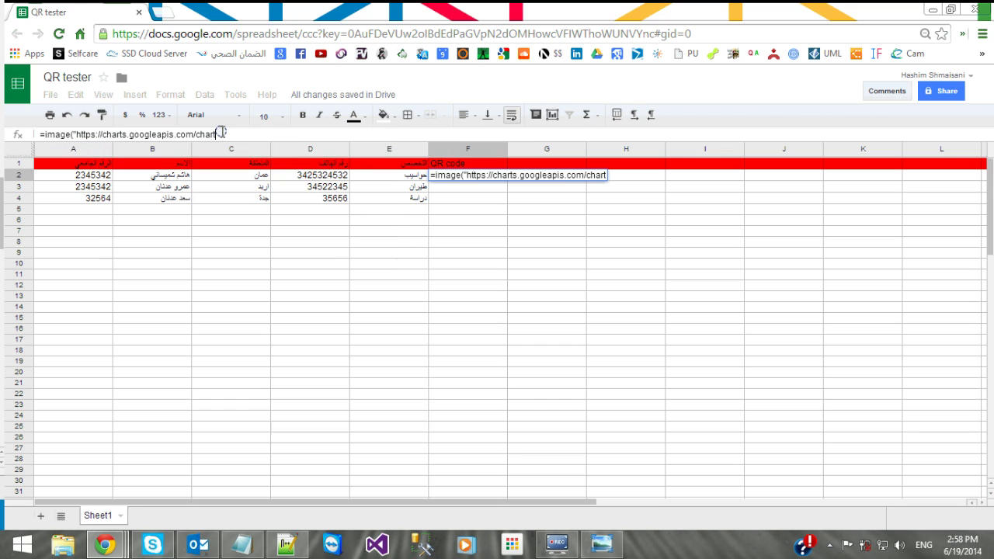
{"action": "type", "text": "s"}
{"action": "type", "text": "?"}
{"action": "type", "text": "cht"}
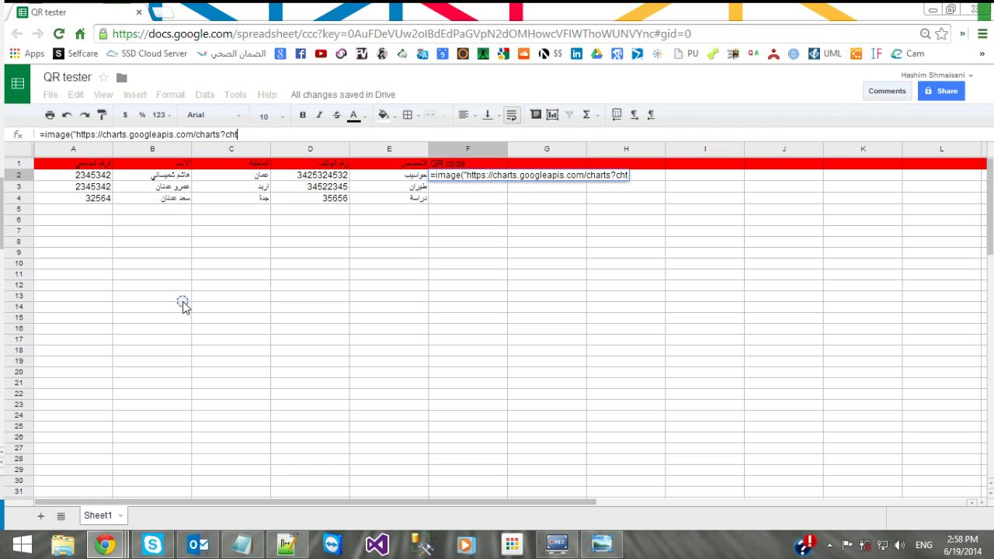
{"action": "type", "text": "="}
{"action": "type", "text": "qr"}
{"action": "type", "text": "&chl"}
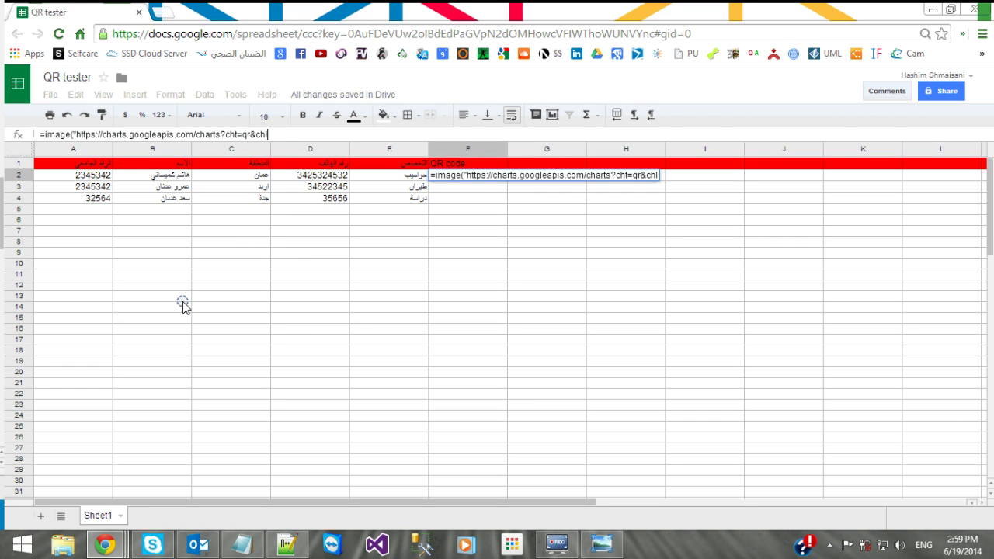
{"action": "type", "text": "\""}
{"action": "type", "text": "&"}
Step: Add a CONCATENATE function to the F2 formula referencing the range A2:E2
{"action": "left_click", "coordinate": [328, 134]}
{"action": "type", "text": "CON"}
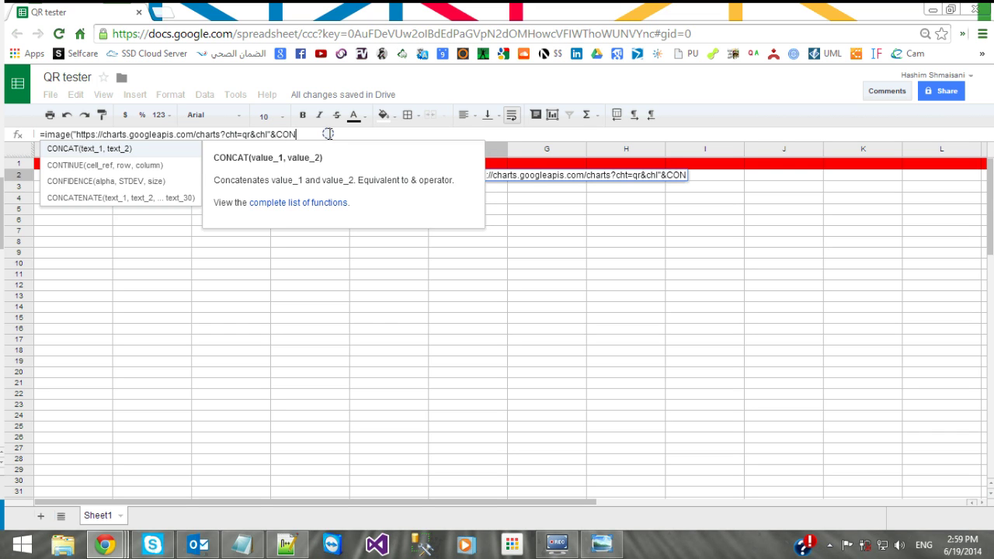
{"action": "key", "text": "Down"}
{"action": "key", "text": "Down"}
{"action": "key", "text": "Down"}
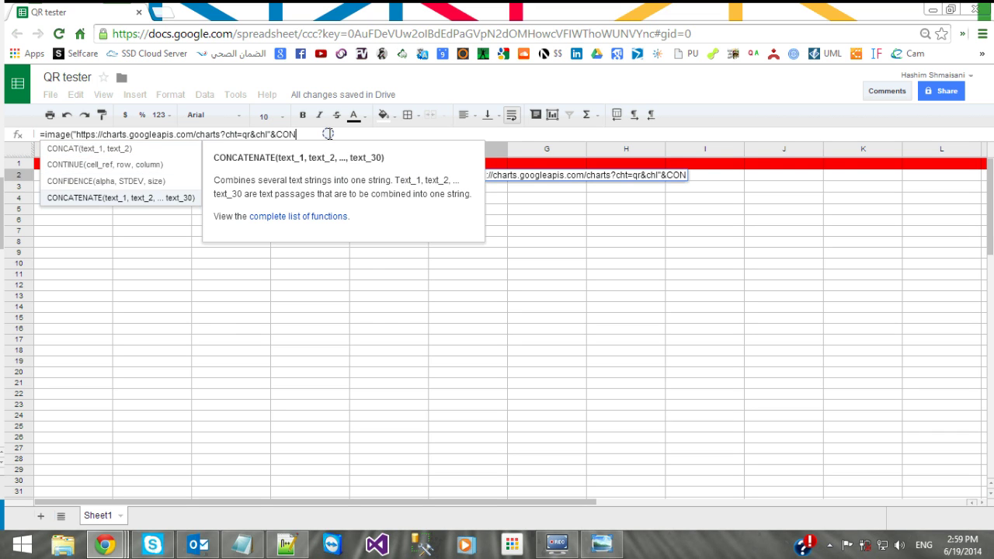
{"action": "key", "text": "Tab"}
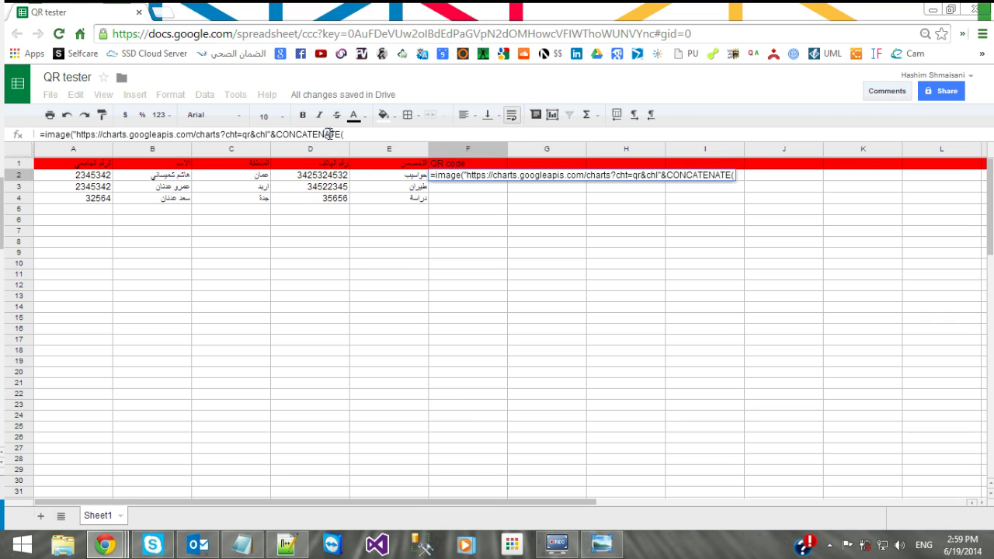
{"action": "left_click", "coordinate": [104, 180]}
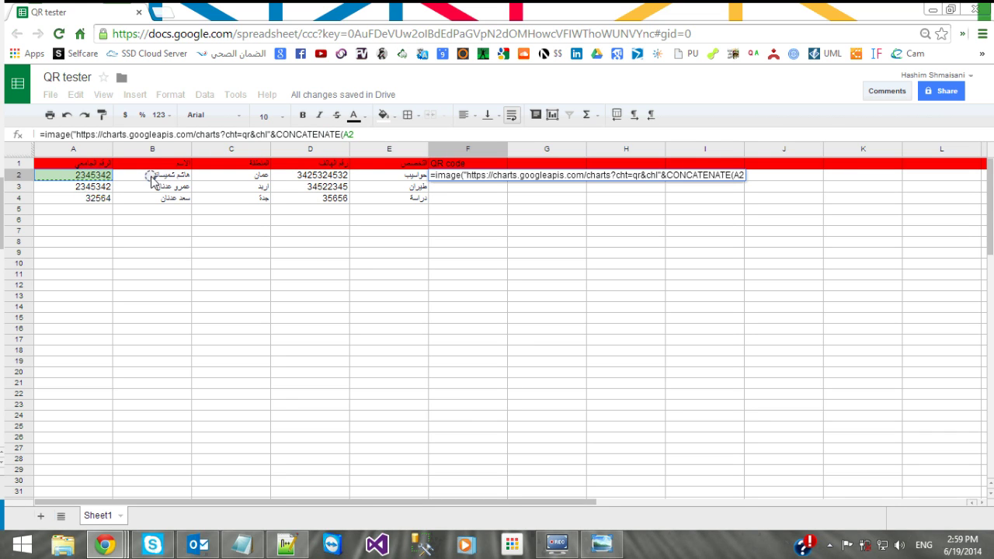
{"action": "left_click", "coordinate": [152, 177]}
{"action": "left_click", "coordinate": [100, 176]}
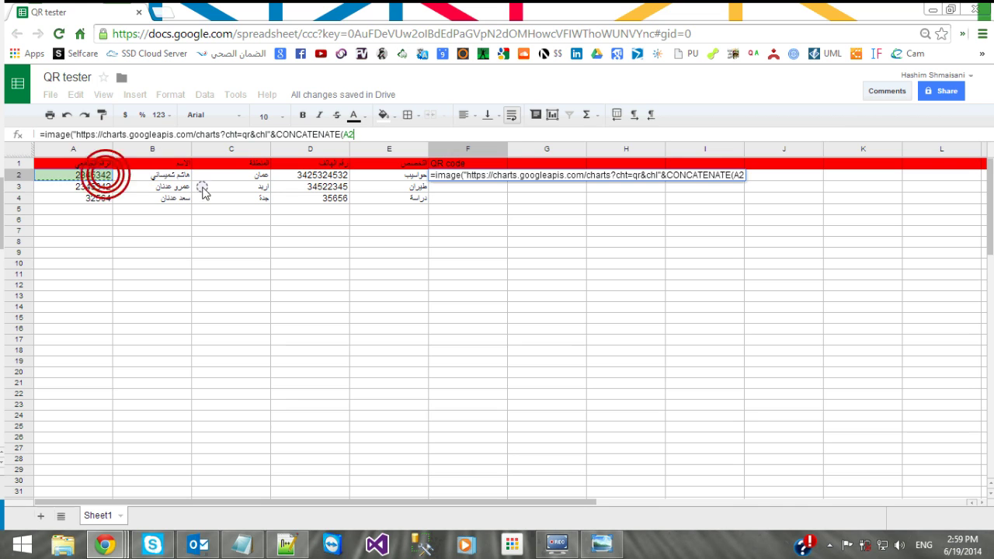
{"action": "left_click", "coordinate": [408, 177], "text": "shift"}
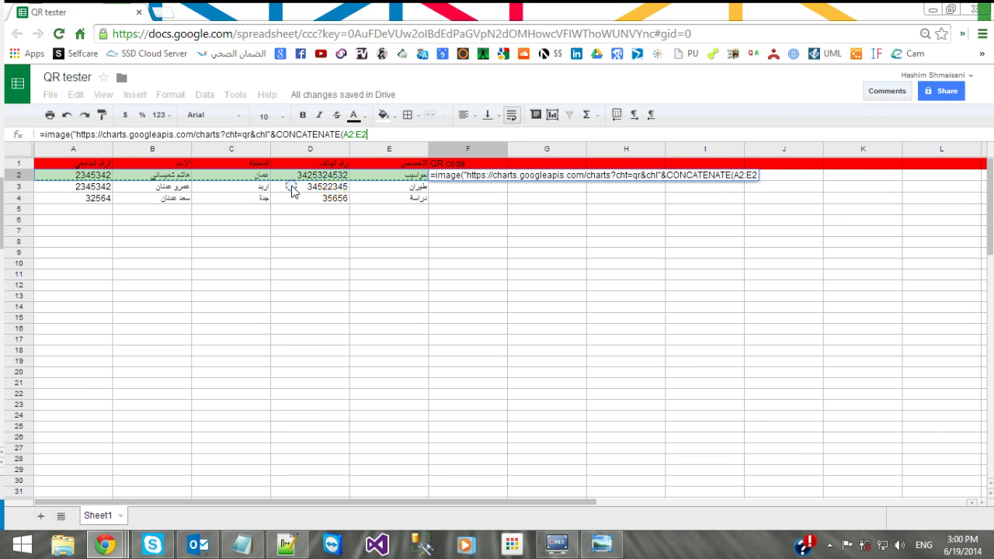
Step: Replace the A2:E2 reference with A2 followed by a quoted comma separator
{"action": "left_click", "coordinate": [370, 134]}
{"action": "key", "text": "BackSpace"}
{"action": "key", "text": "BackSpace"}
{"action": "key", "text": "BackSpace"}
{"action": "type", "text": ","}
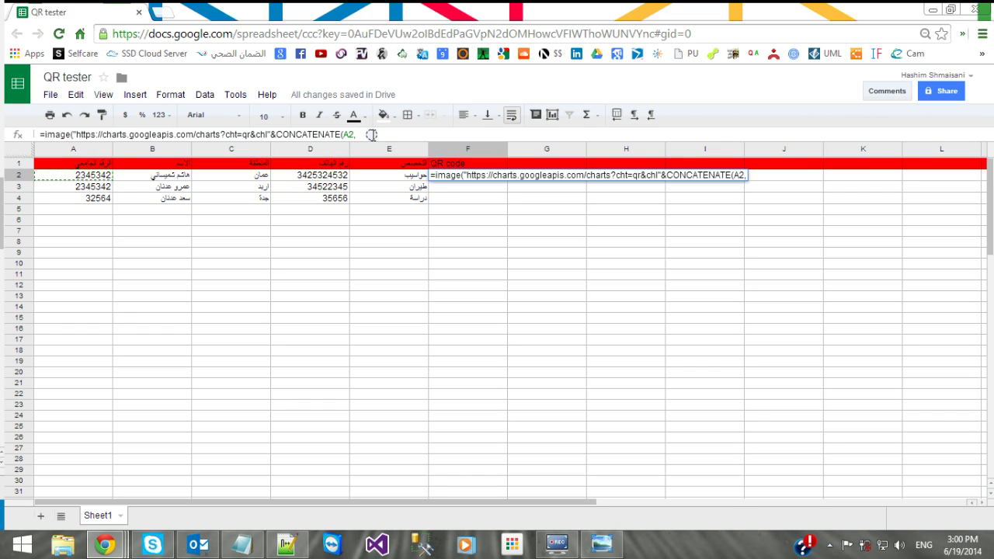
{"action": "type", "text": "\""}
{"action": "type", "text": ",\""}
{"action": "left_click_drag", "start_coordinate": [357, 136], "coordinate": [361, 135]}
{"action": "left_click_drag", "start_coordinate": [363, 135], "coordinate": [351, 134]}
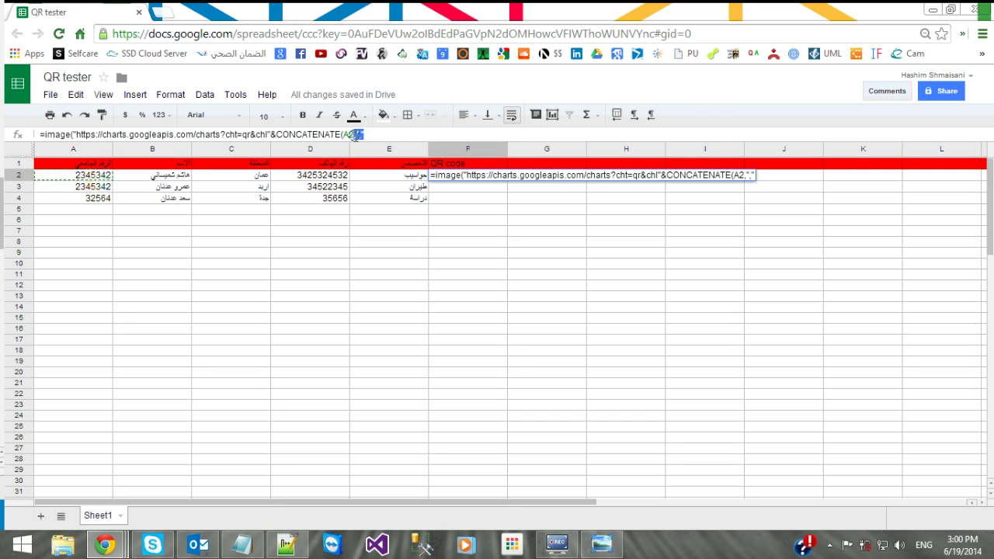
Step: Add B2, C2, D2 and E2 with comma separators to F2's CONCATENATE
{"action": "left_click", "coordinate": [393, 138]}
{"action": "left_click", "coordinate": [176, 178]}
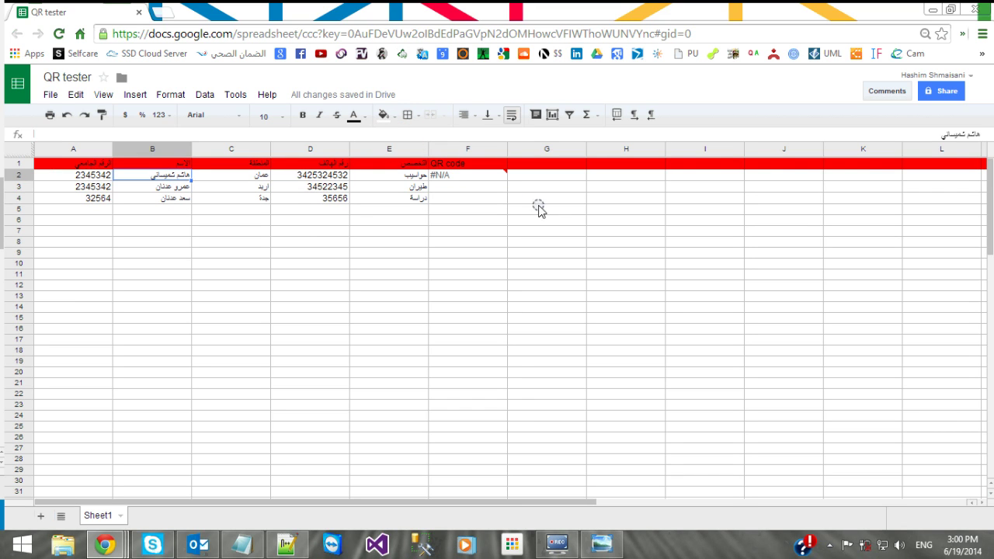
{"action": "left_click", "coordinate": [475, 179]}
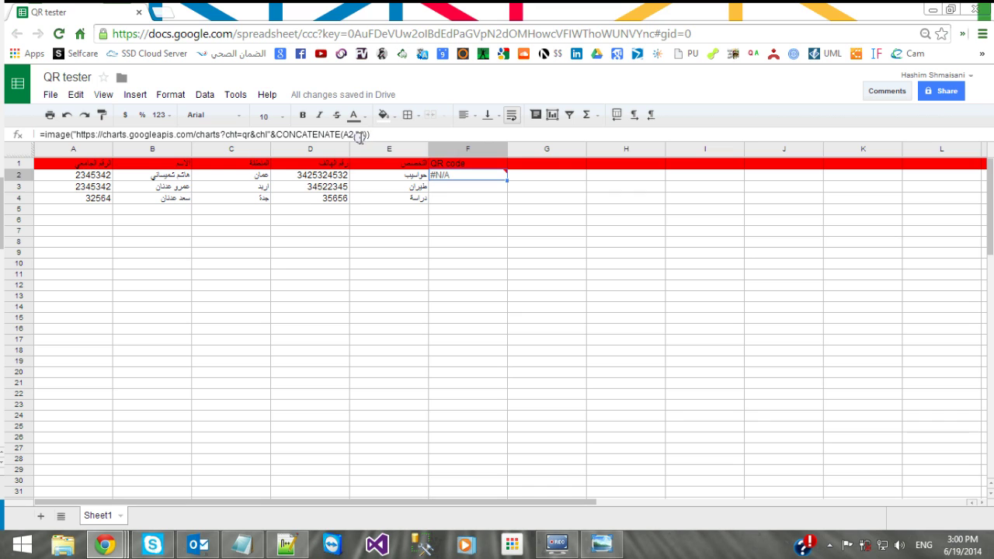
{"action": "left_click", "coordinate": [362, 136]}
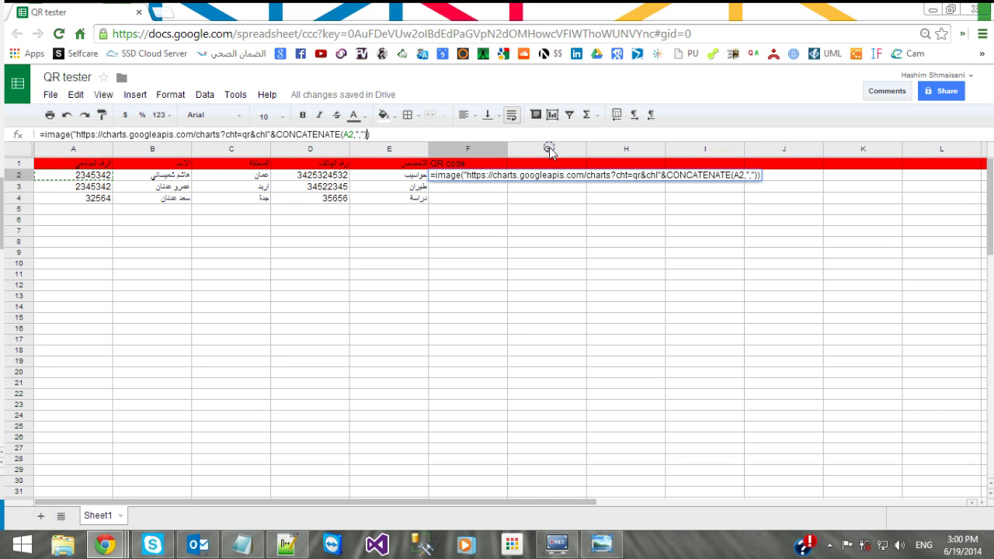
{"action": "type", "text": ","}
{"action": "type", "text": "B2,\",\""}
{"action": "type", "text": "C2,\",\""}
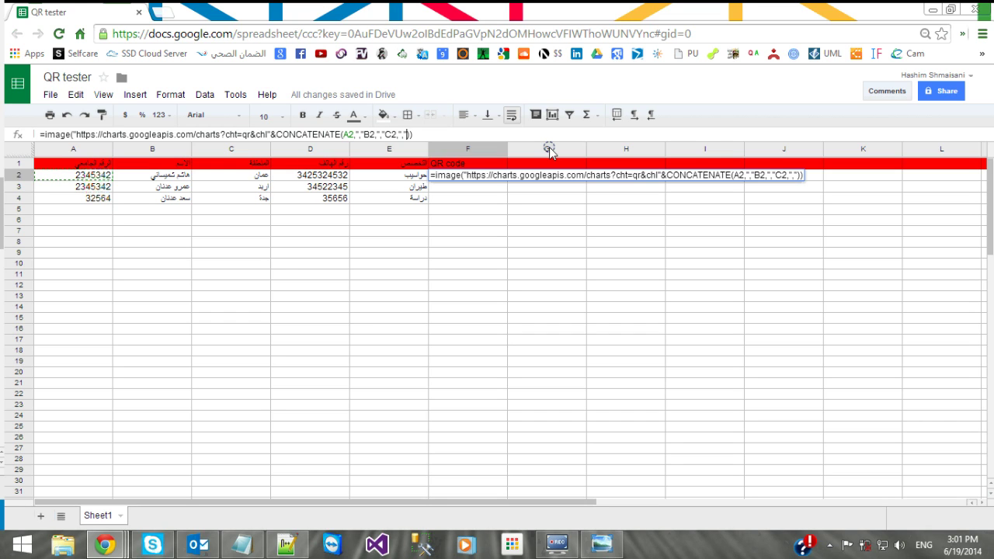
{"action": "type", "text": "D2,\",\"E2"}
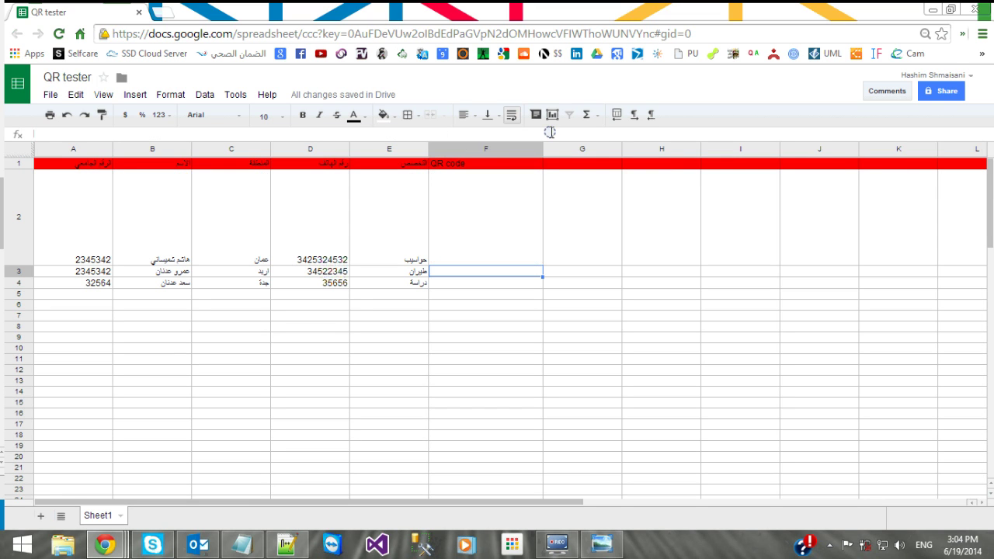
Step: Select F2 to confirm the 300x300 QR code rendered from row 2's fields
{"action": "left_click", "coordinate": [503, 208]}
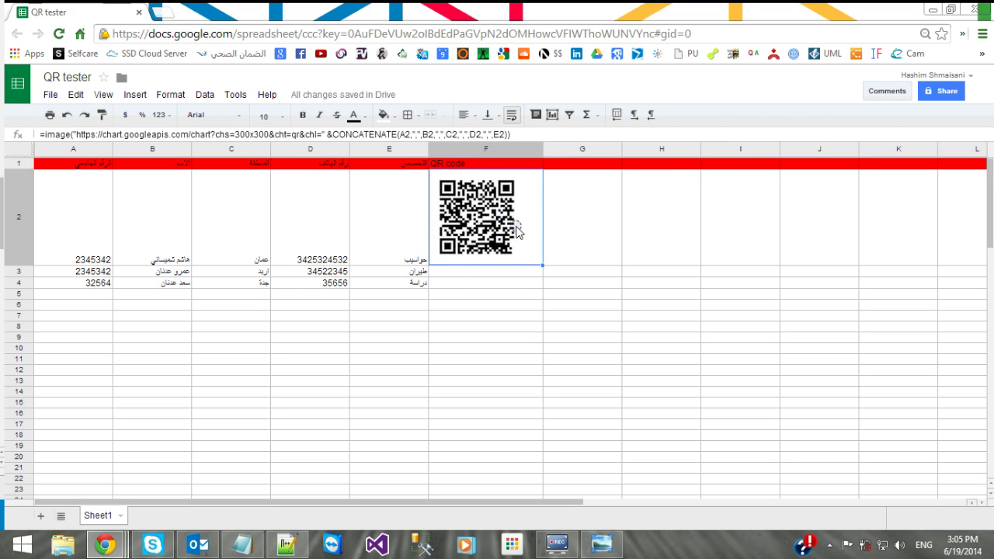
{"action": "left_click", "coordinate": [518, 251]}
Step: Overwrite C2's Arabic city text with the test string sdfgdsfgdsfgsdfg to test F2's QR code
{"action": "left_click", "coordinate": [414, 239]}
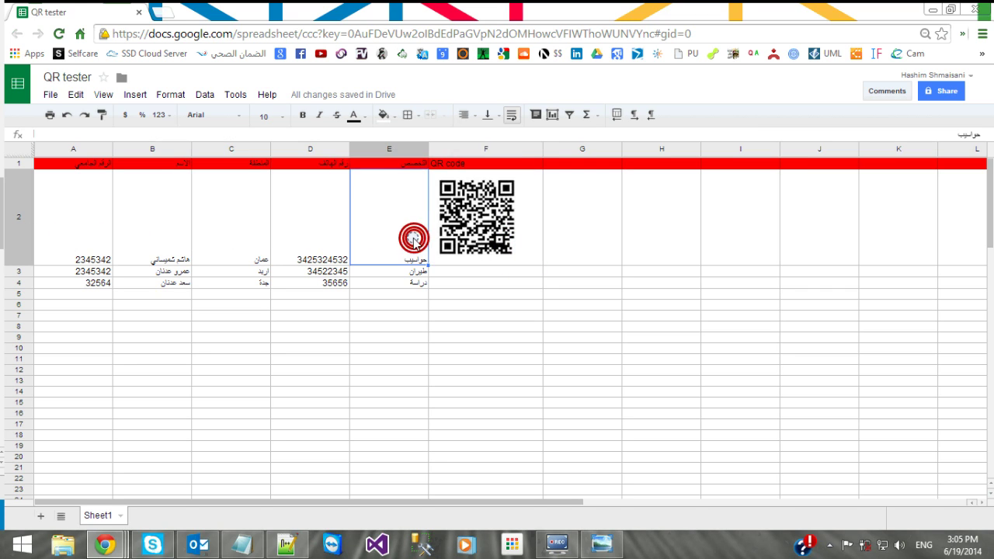
{"action": "left_click", "coordinate": [298, 252]}
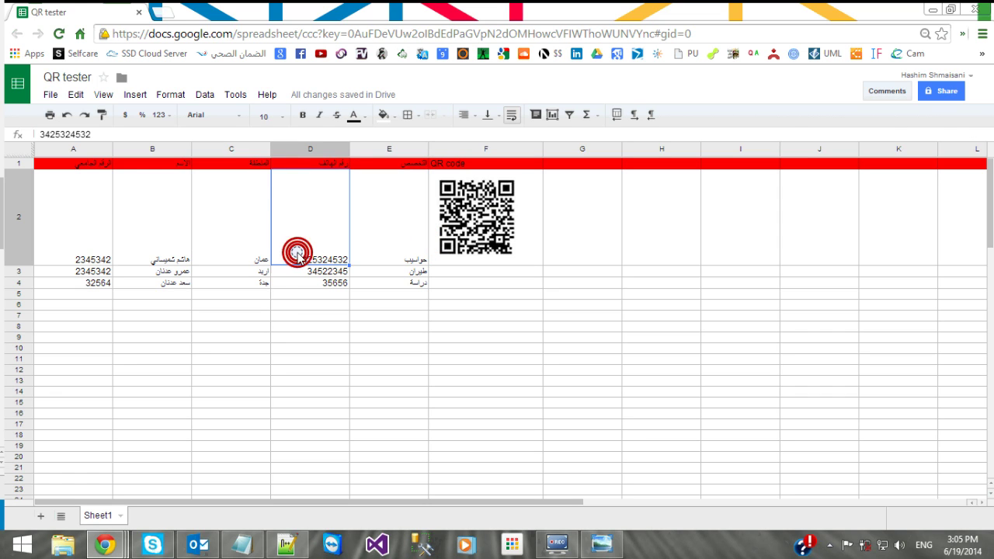
{"action": "left_click", "coordinate": [250, 257]}
{"action": "type", "text": "sdfgdsfgdsfgsdfg"}
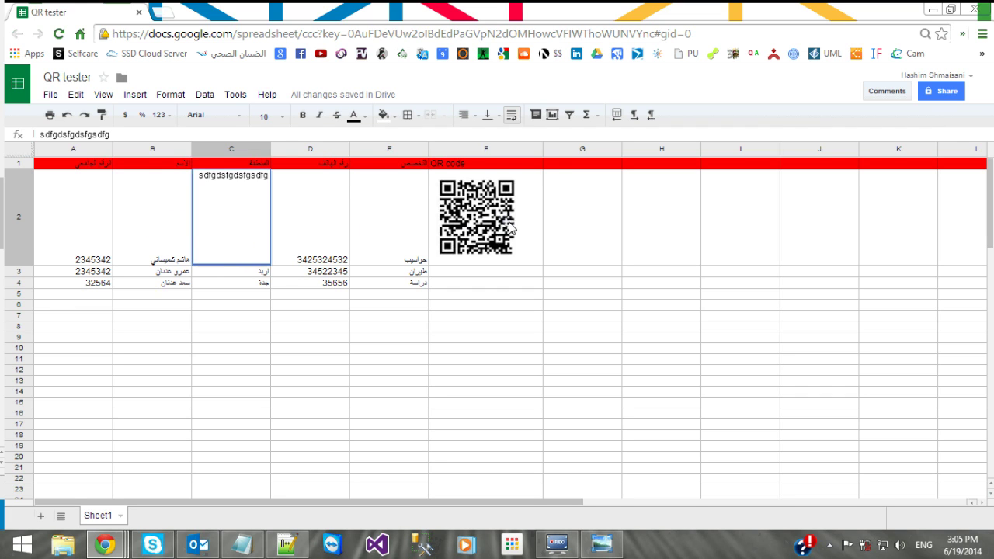
{"action": "key", "text": "Return"}
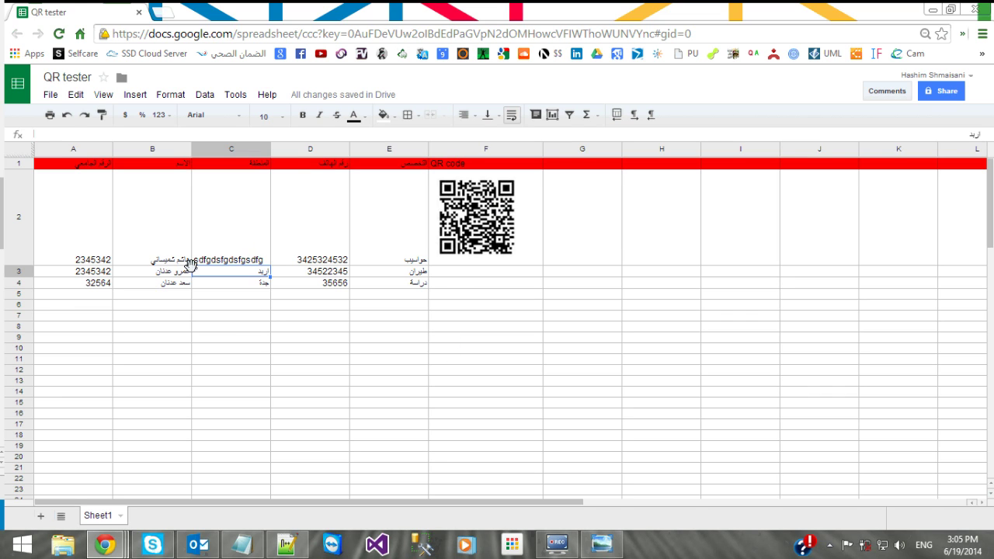
{"action": "left_click", "coordinate": [103, 255]}
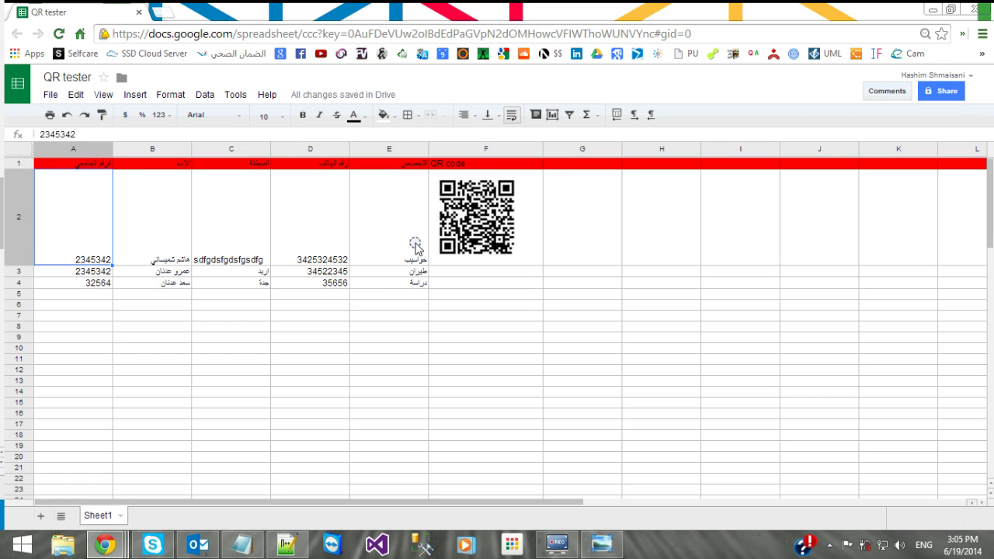
Step: Fill the F2 QR code formula down through F8 and check F3's adjusted formula
{"action": "left_click", "coordinate": [511, 225]}
{"action": "left_click_drag", "start_coordinate": [542, 264], "coordinate": [541, 264]}
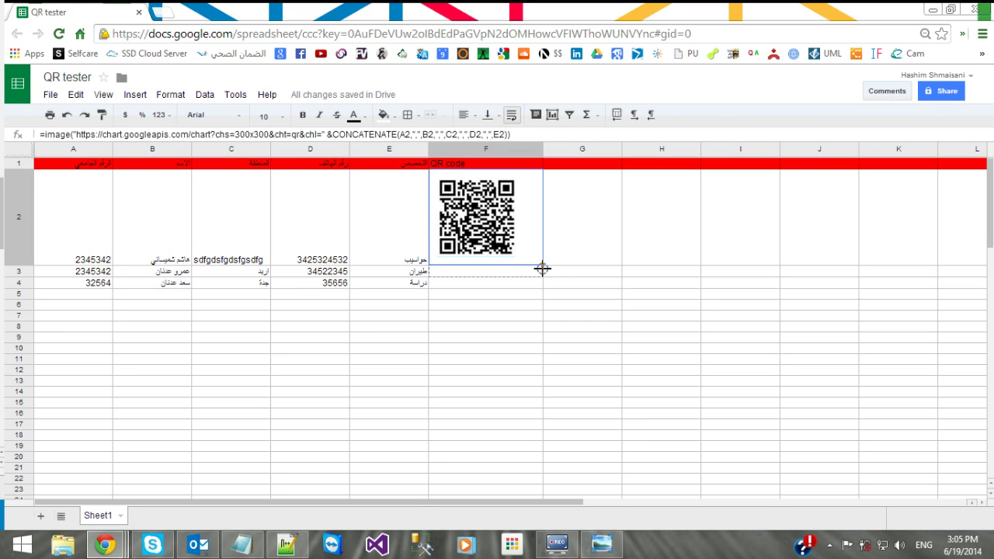
{"action": "left_click_drag", "start_coordinate": [541, 263], "coordinate": [534, 325]}
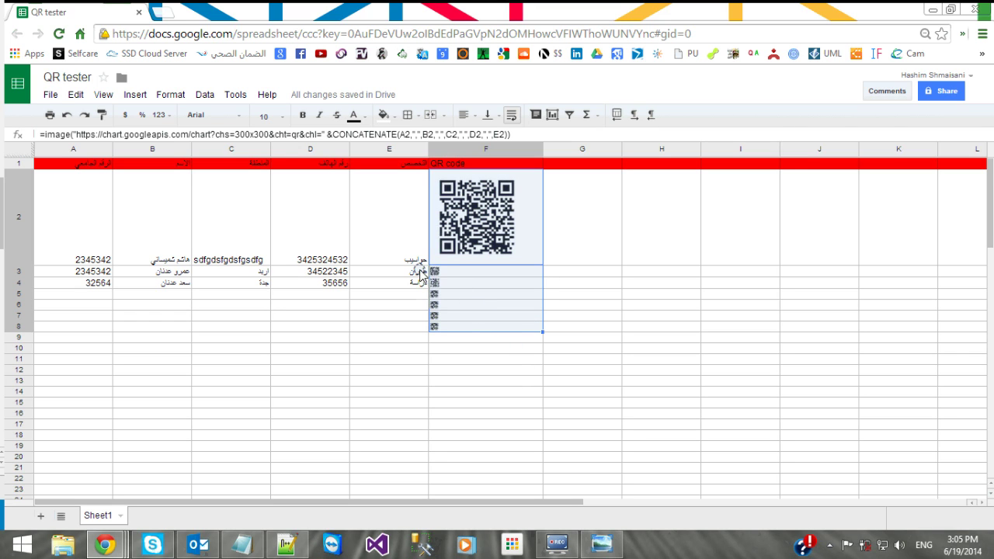
{"action": "left_click", "coordinate": [435, 272]}
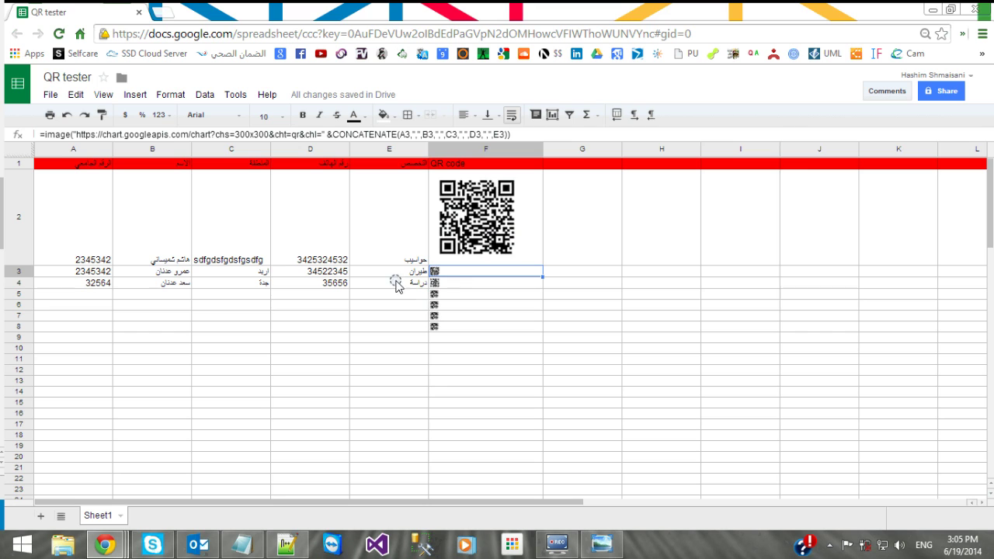
Step: Make rows 3 and 4 taller so their QR codes are visible
{"action": "left_click_drag", "start_coordinate": [27, 277], "coordinate": [26, 357]}
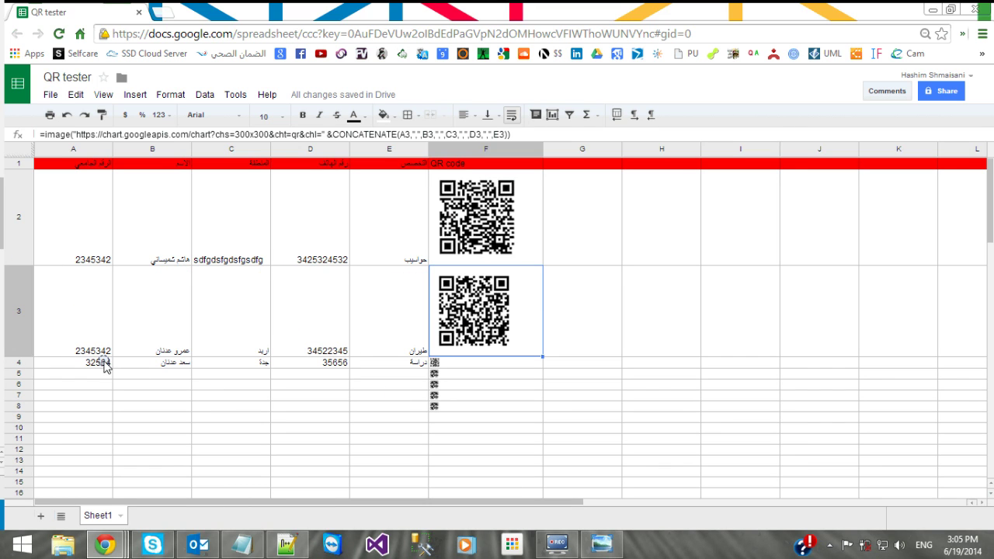
{"action": "left_click_drag", "start_coordinate": [23, 367], "coordinate": [28, 400]}
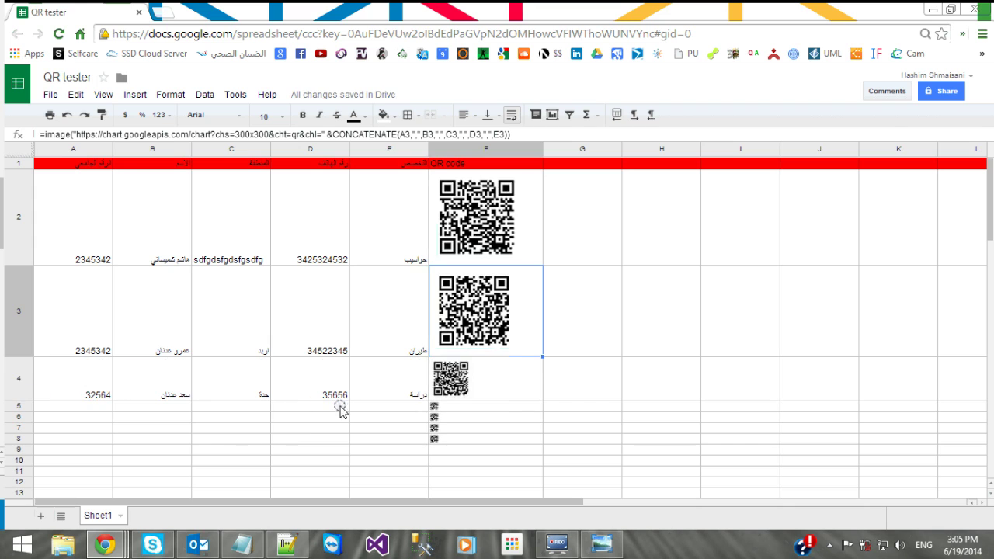
{"action": "left_click", "coordinate": [471, 386]}
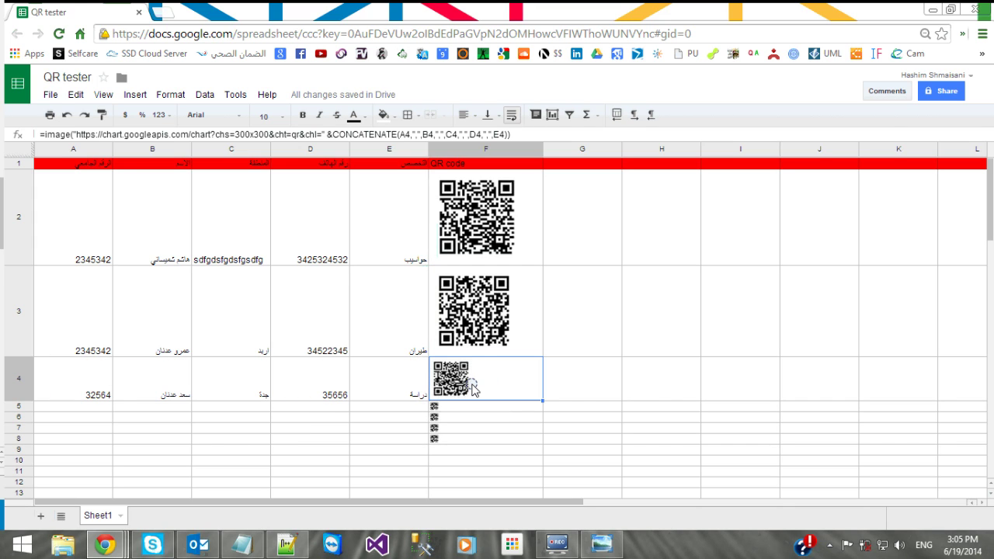
{"action": "left_click", "coordinate": [418, 134]}
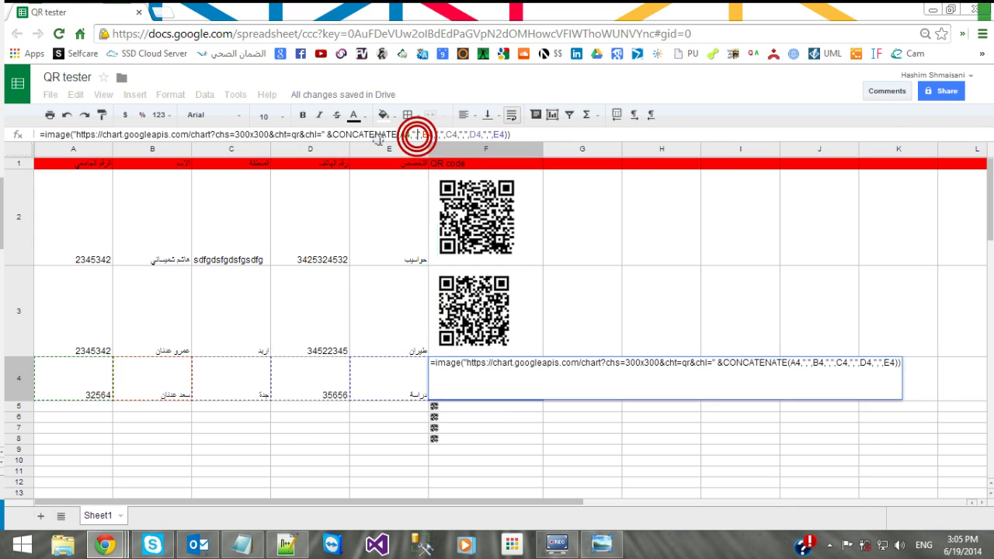
{"action": "left_click_drag", "start_coordinate": [40, 134], "coordinate": [595, 134]}
{"action": "left_click", "coordinate": [596, 134]}
{"action": "left_click", "coordinate": [595, 134]}
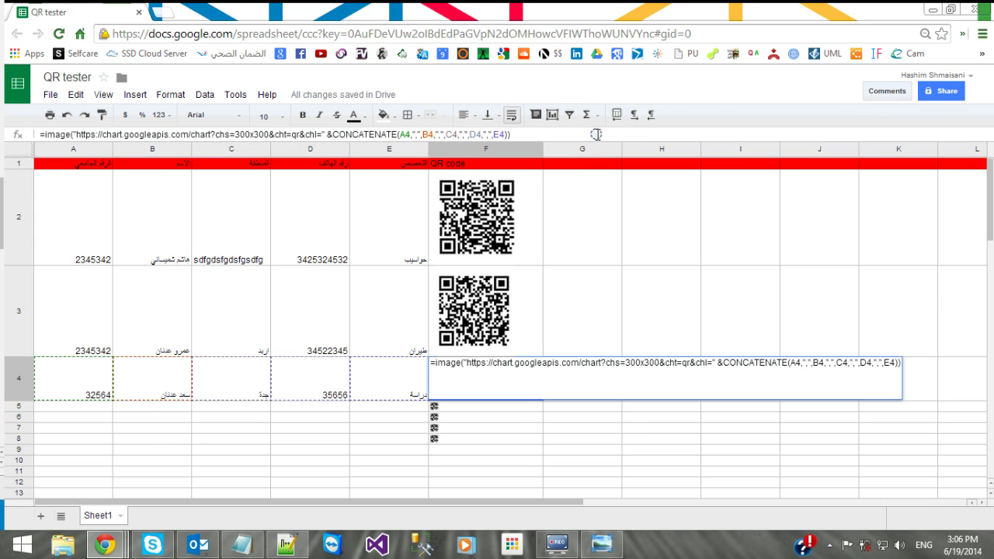
{"action": "left_click", "coordinate": [498, 230]}
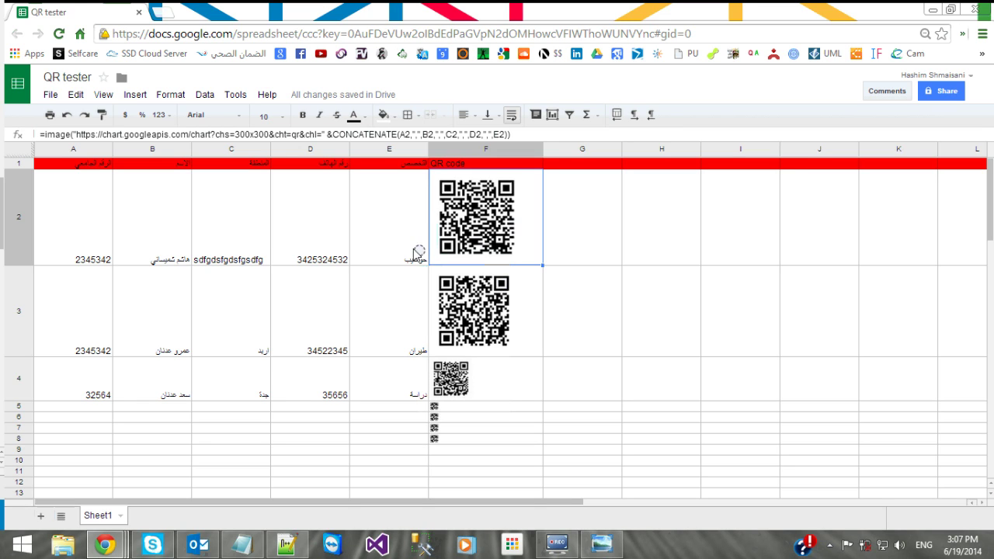
{"action": "left_click", "coordinate": [378, 239]}
{"action": "left_click_drag", "start_coordinate": [104, 243], "coordinate": [359, 242]}
{"action": "left_click", "coordinate": [72, 313]}
{"action": "left_click_drag", "start_coordinate": [72, 313], "coordinate": [368, 324]}
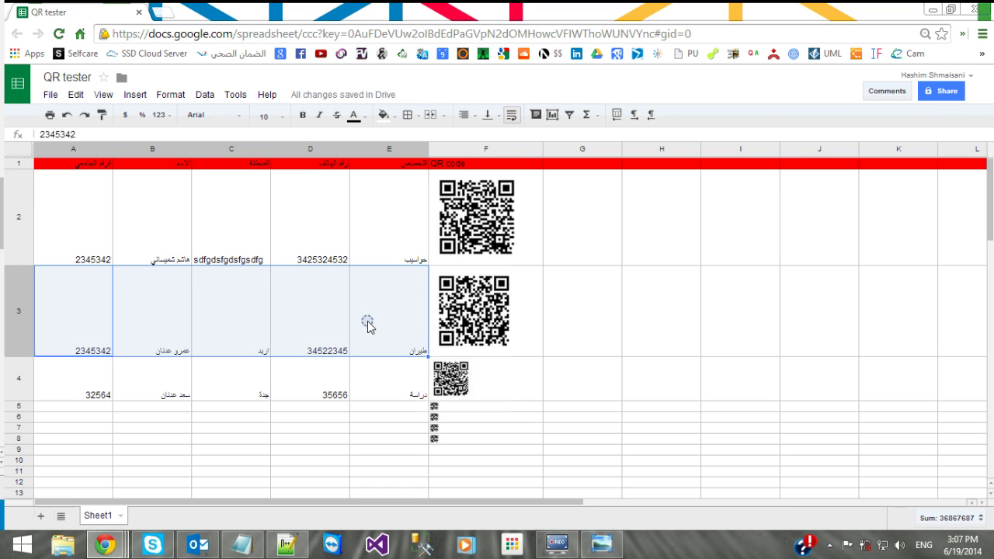
{"action": "left_click", "coordinate": [102, 391]}
{"action": "left_click_drag", "start_coordinate": [209, 394], "coordinate": [370, 394]}
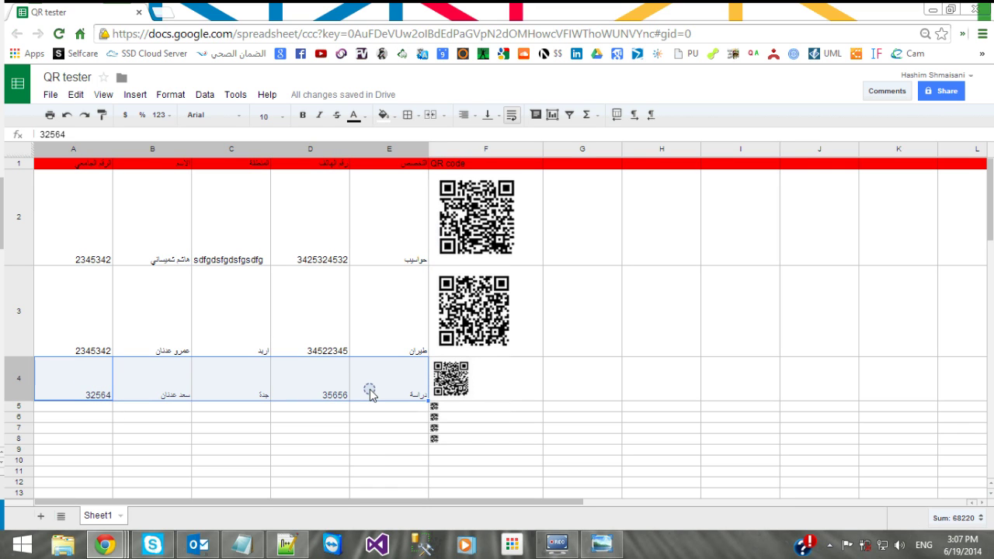